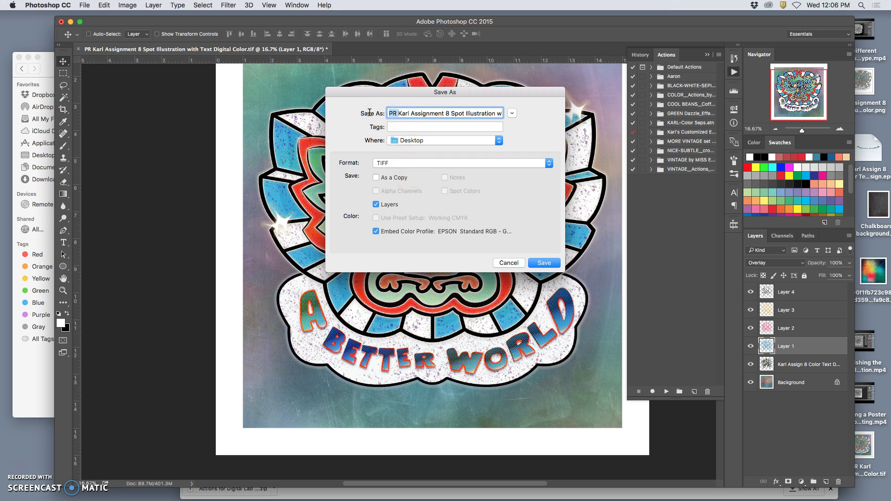
Save the layered poster as a TIFF with its file name prefix changed to "CMYK Test", and close the document.
text(CMYK Test)
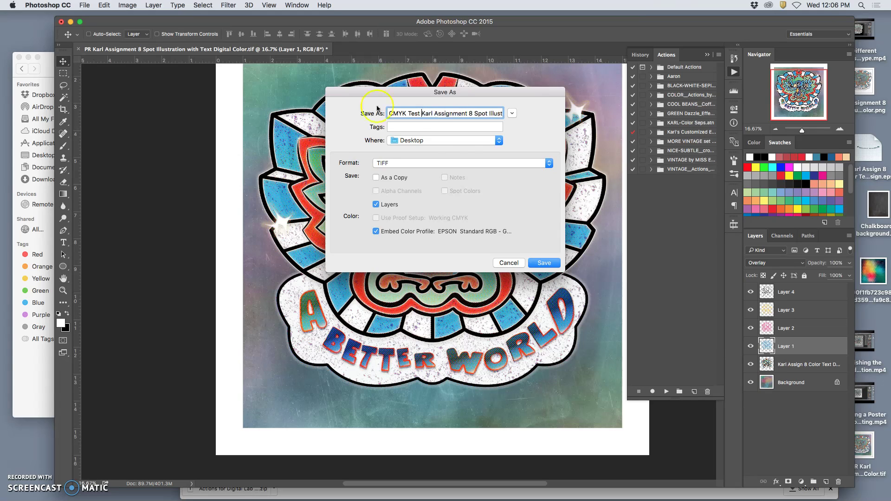
click(545, 263)
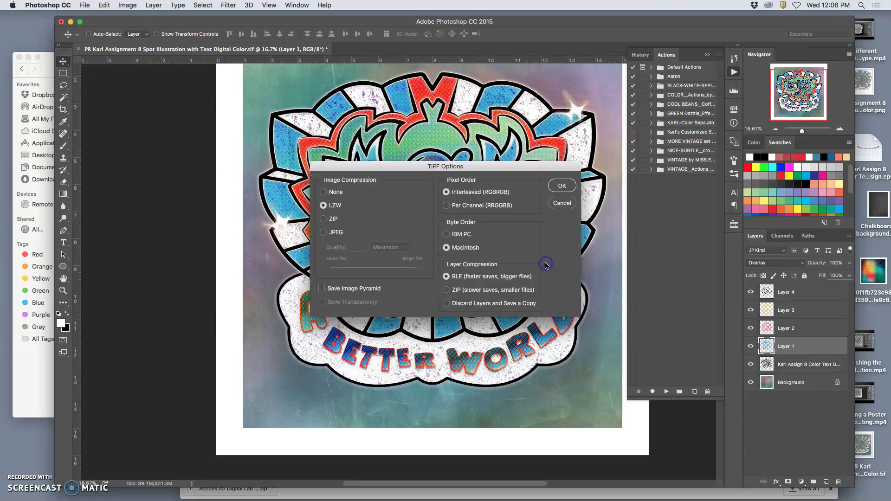
click(561, 186)
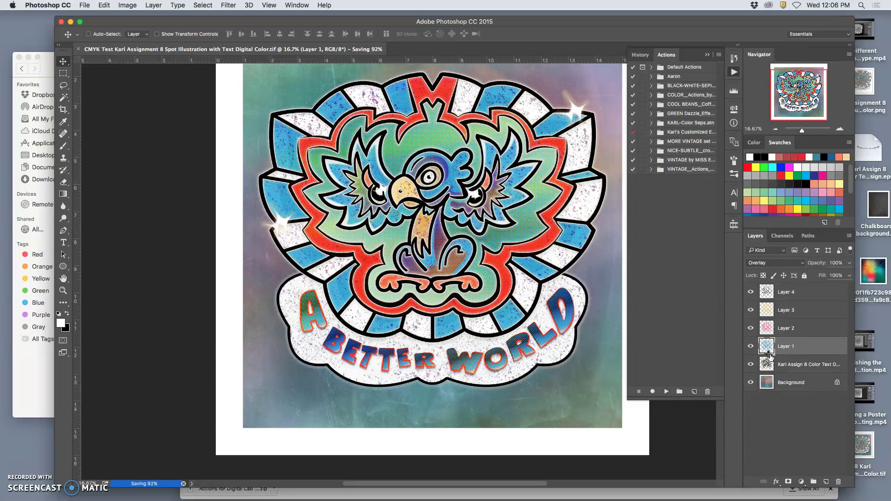
click(79, 49)
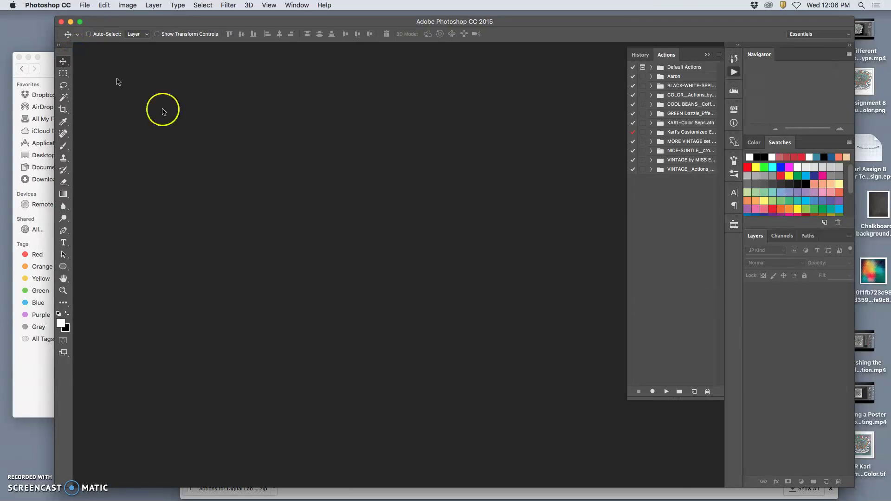
Open the PR Assignment 8 Spot Illustration TIFF from the desktop in Photoshop.
key(F11)
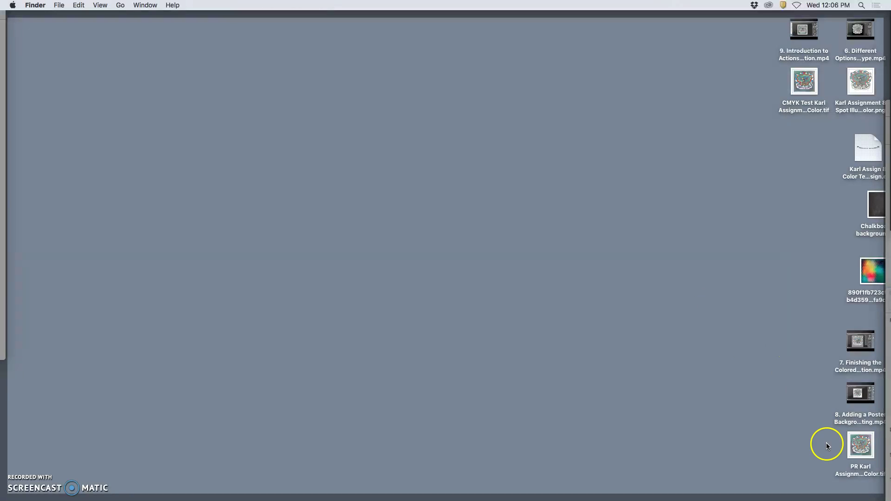
right_click(860, 444)
mouse_move(698, 291)
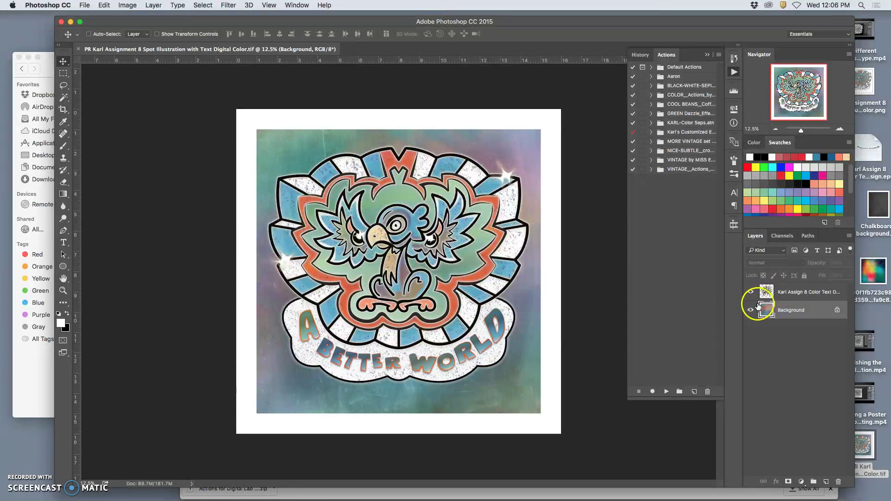
Compare the two layers by toggling their visibility, leaving the color text design layer hidden and selected above the visible Background.
click(750, 293)
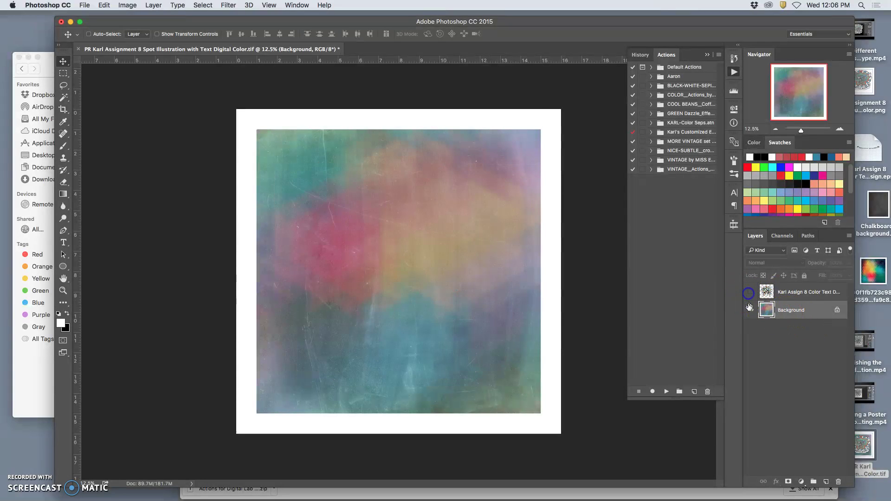
click(749, 309)
click(750, 292)
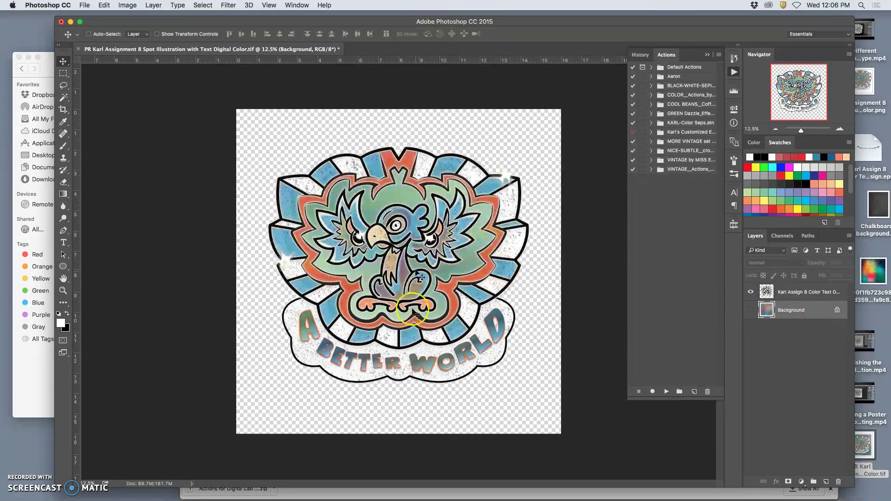
key(super+equal)
click(750, 309)
click(750, 293)
click(789, 297)
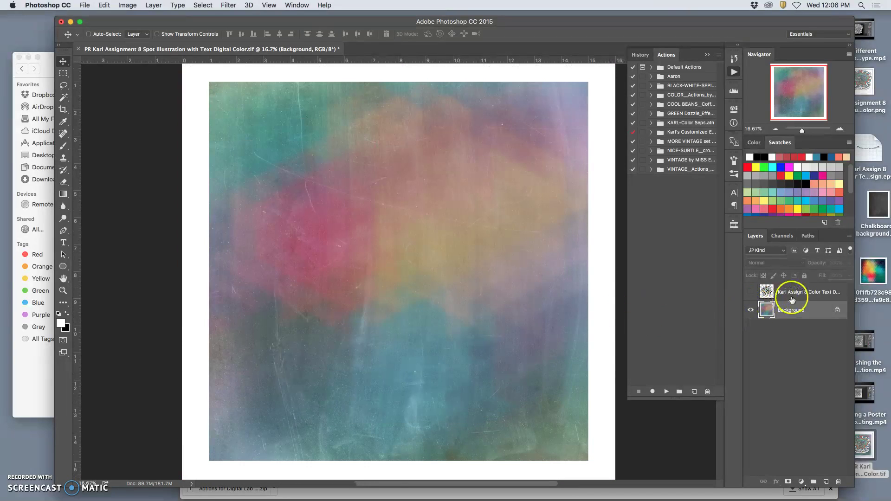
scroll(532, 290, down, 2)
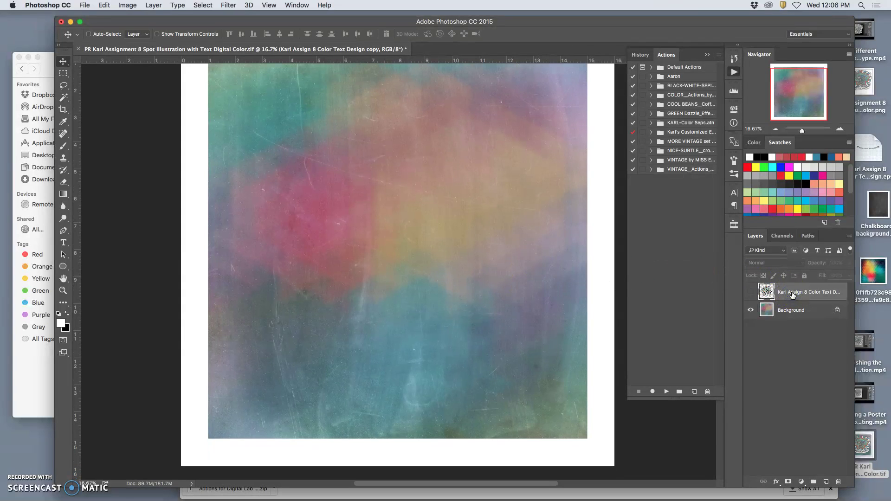
Save the document under the new name "CMYK Sep Tuorial.tif" on the desktop as a layered TIFF with LZW compression.
click(84, 5)
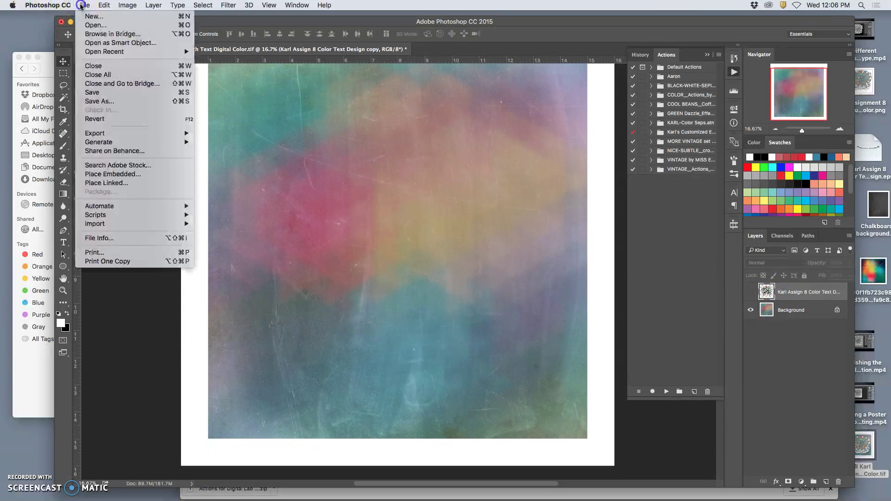
click(112, 93)
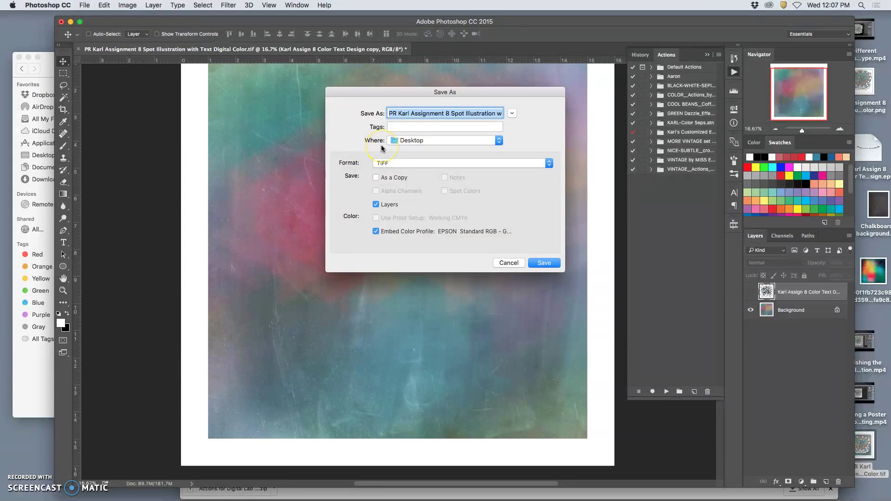
text(CMYK Sep Tuorial.tif)
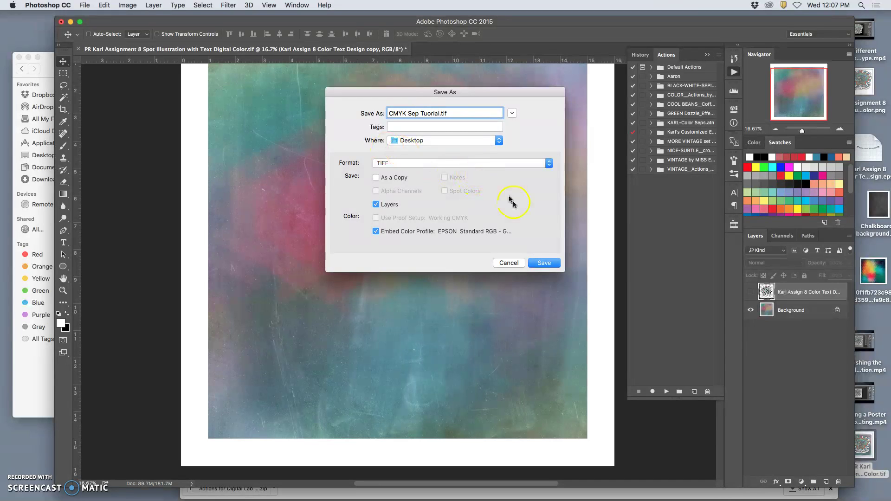
click(545, 263)
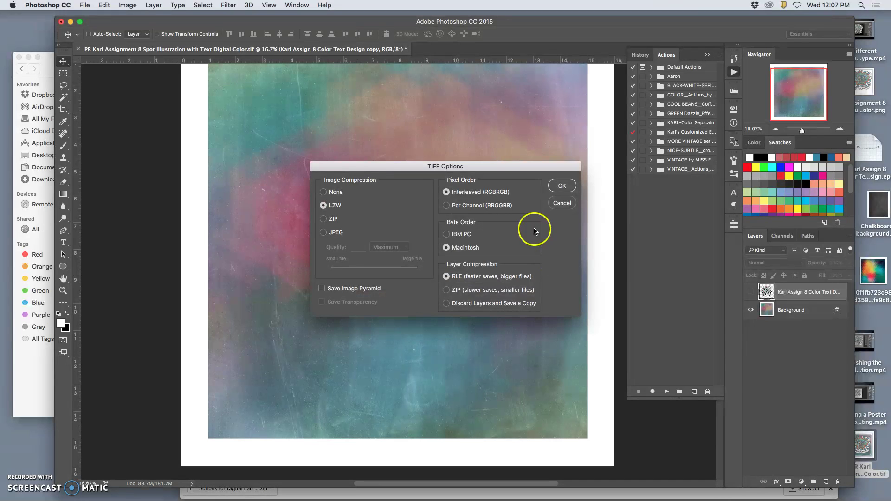
click(557, 187)
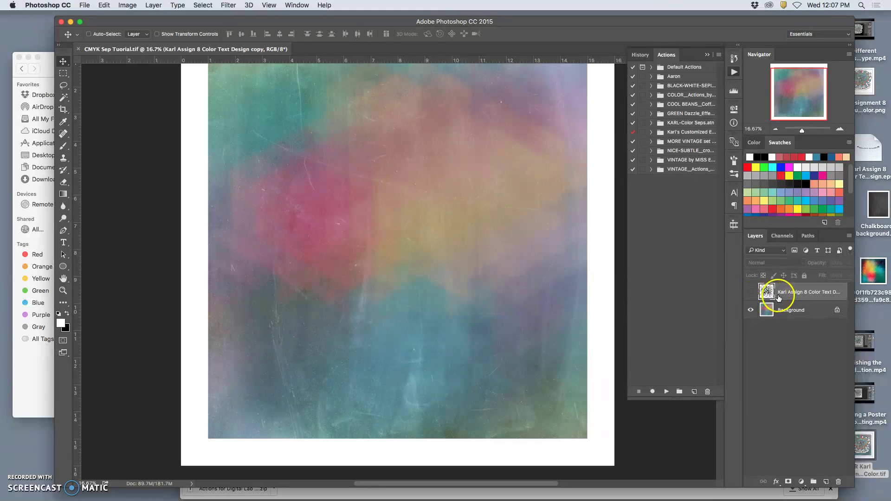
Switch to Safari to view the CMYK halftone dot example in the slideshow, and return to Photoshop.
scroll(439, 236, up, 1)
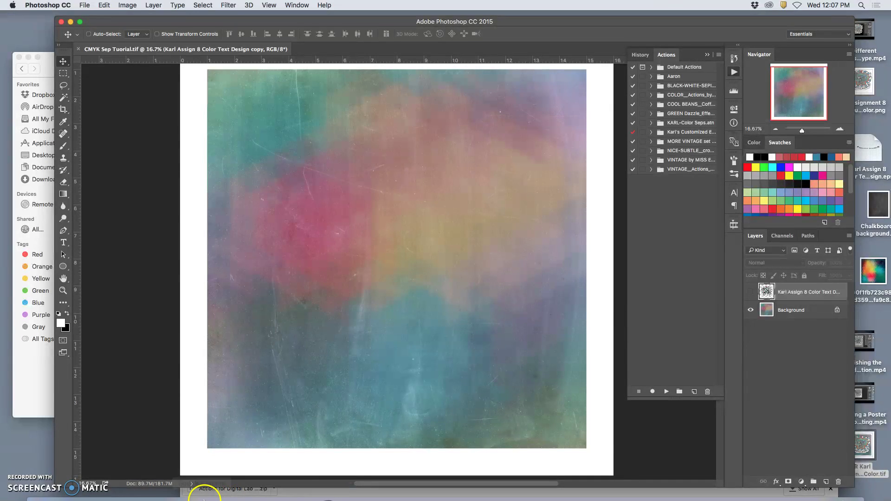
mouse_move(199, 497)
click(121, 493)
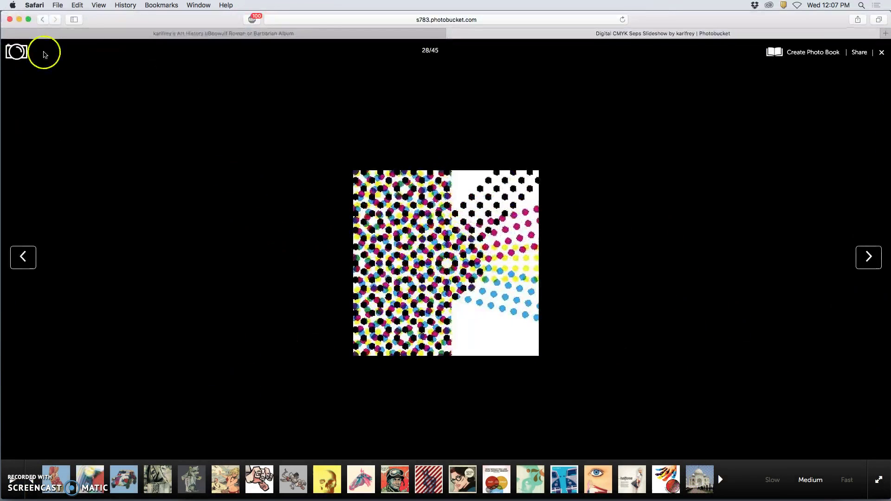
click(19, 19)
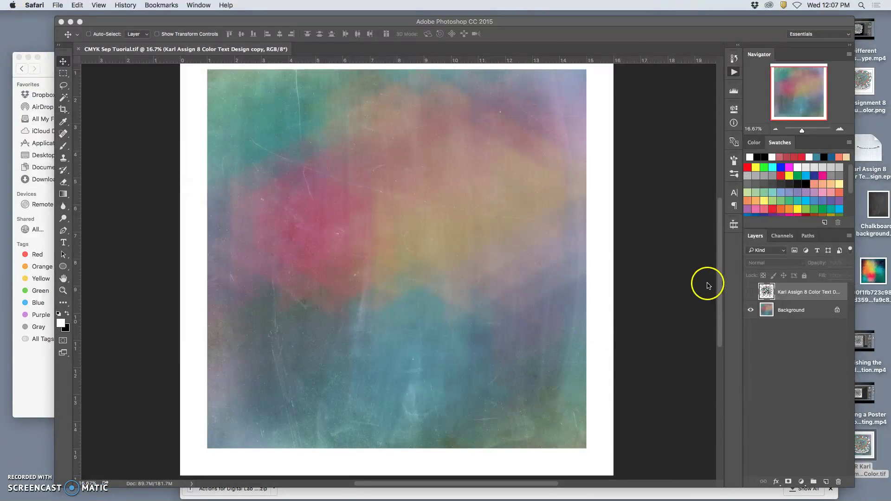
Delete the hidden color text design layer, leaving only the Background layer.
click(781, 295)
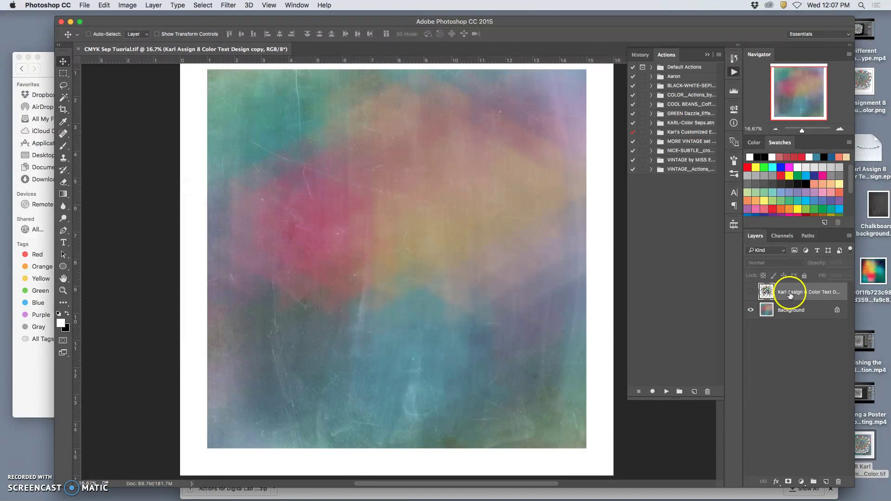
key(Delete)
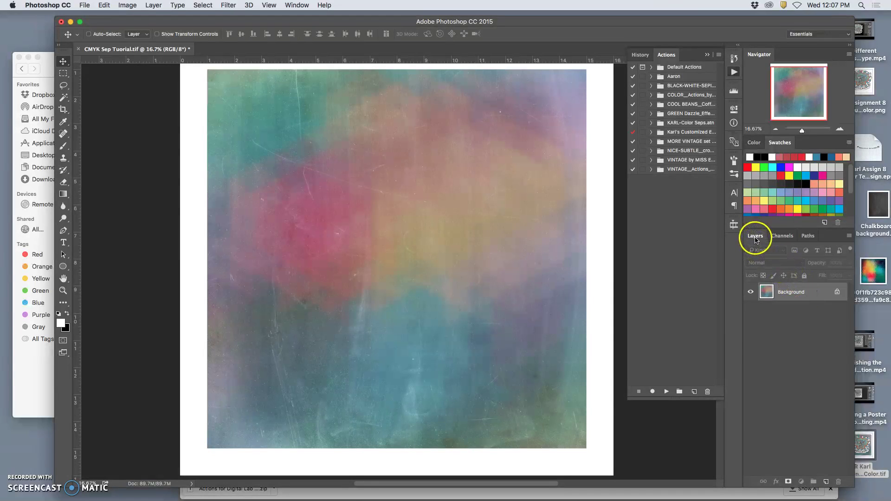
Examine the Blue channel alone, the Green and Blue pair, and the Red channel alone, restoring the RGB composite.
click(779, 238)
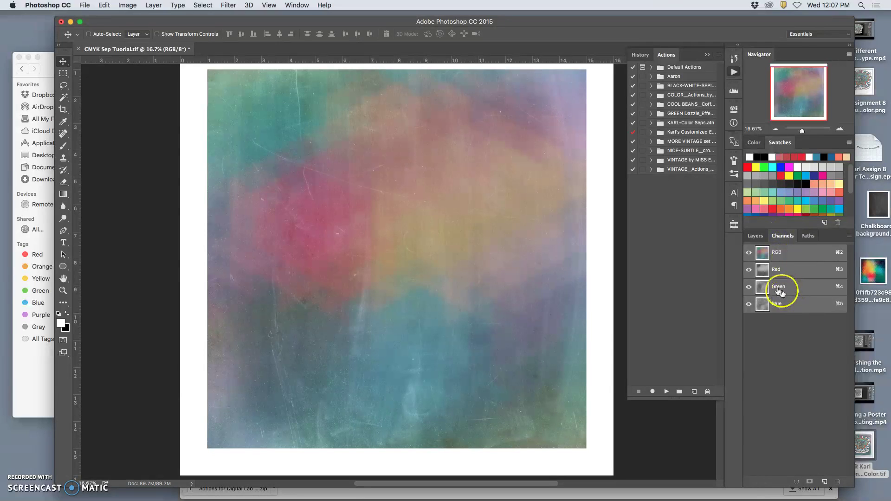
click(748, 270)
click(748, 287)
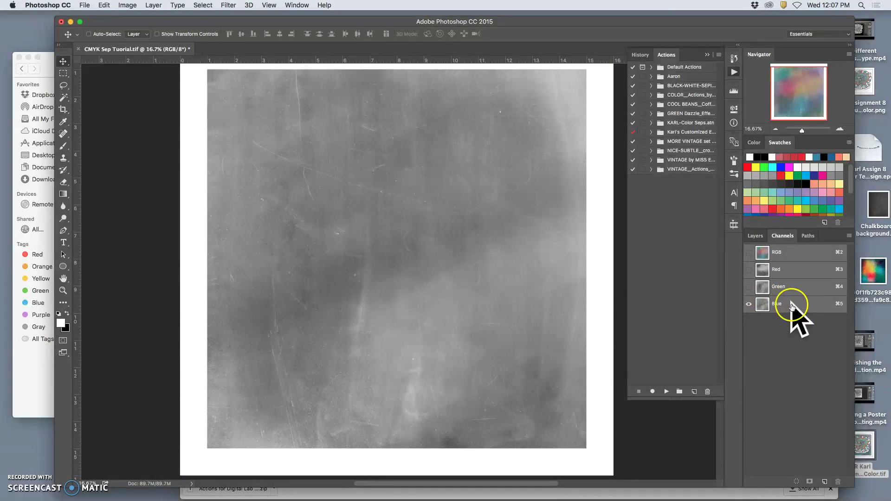
click(748, 286)
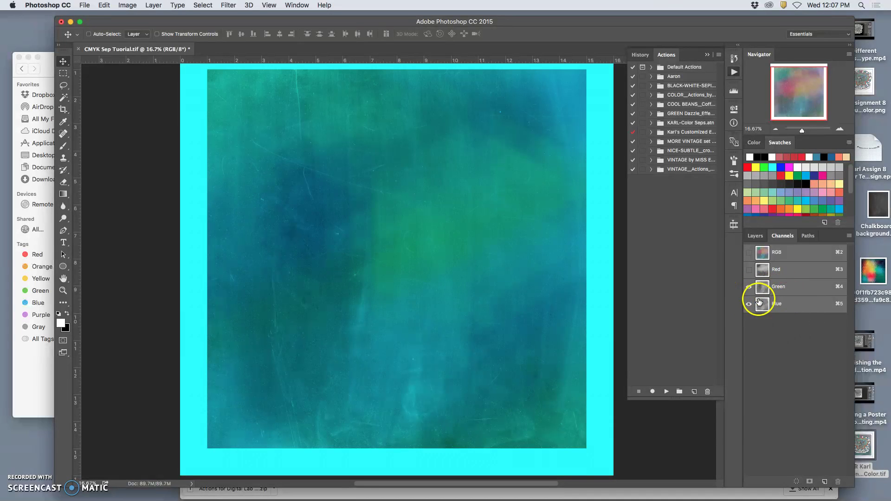
click(748, 269)
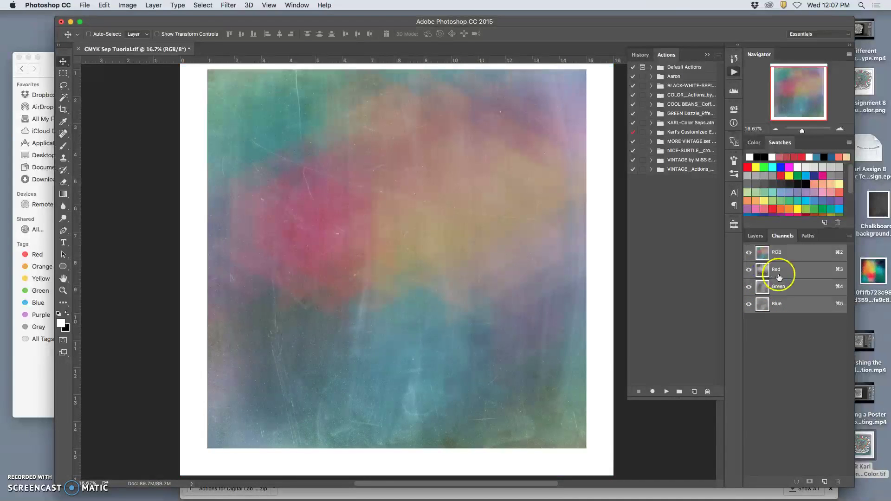
click(749, 269)
click(748, 287)
click(748, 269)
click(748, 303)
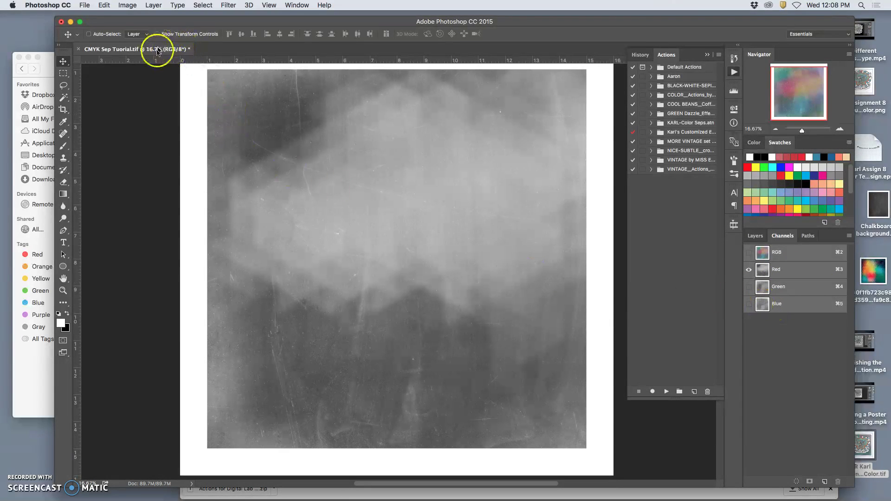
click(748, 254)
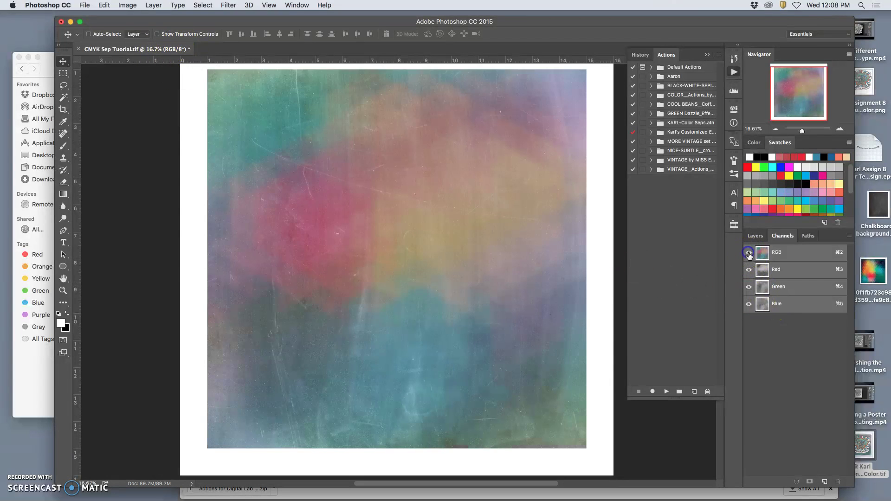
Examine the Red and Blue channels together, and rebuild the composite from Blue alone by adding Green and Red.
click(748, 270)
click(749, 286)
click(748, 269)
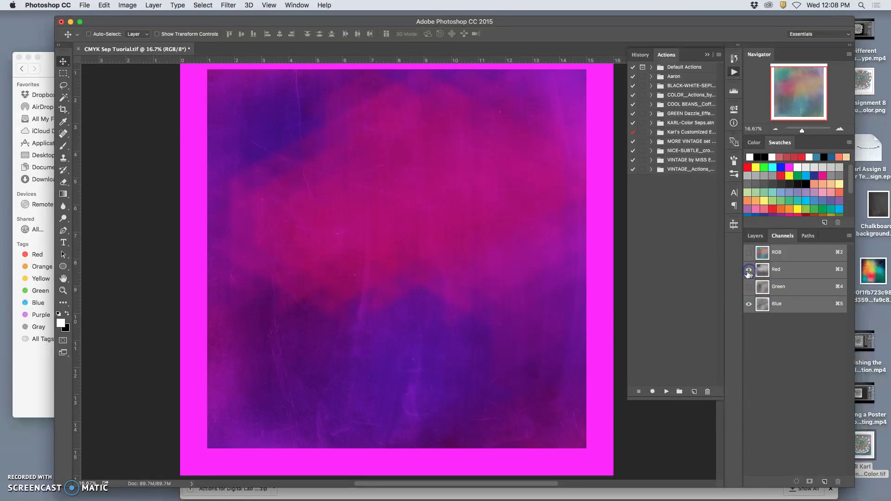
click(748, 287)
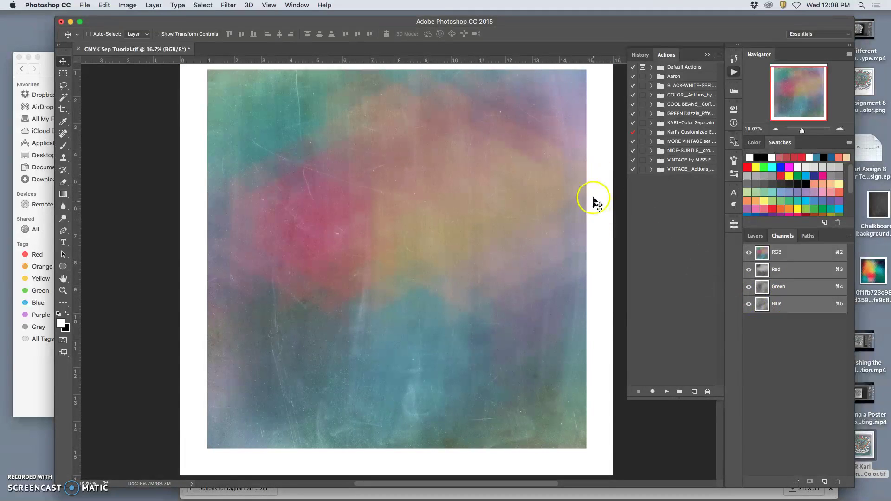
click(748, 286)
click(749, 269)
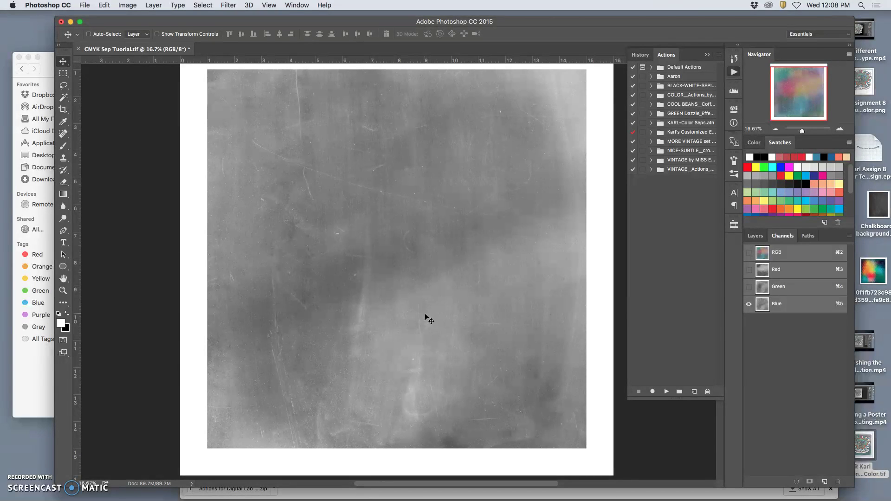
click(748, 286)
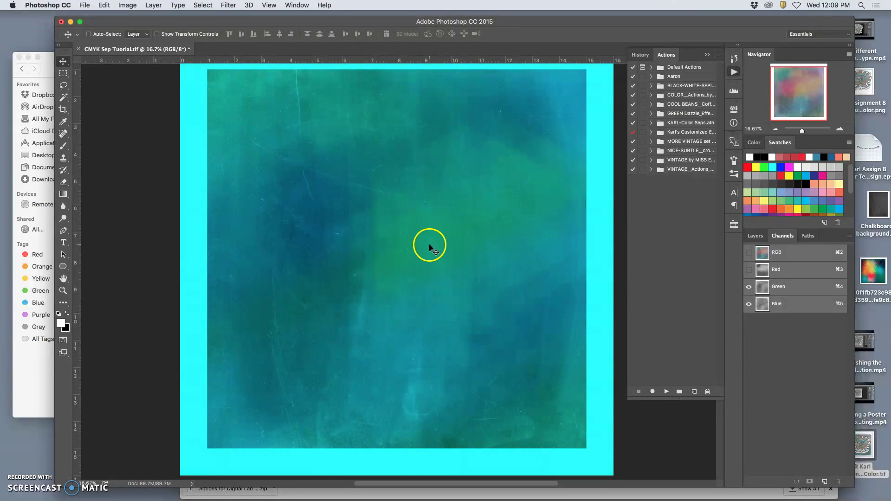
click(748, 269)
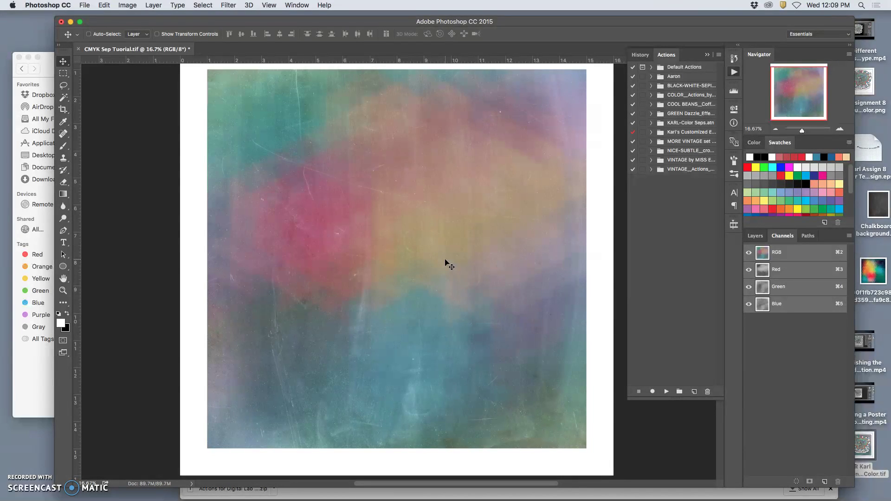
Convert the image to CMYK Color mode, accepting the U.S. Web Coated (SWOP) v2 profile.
click(754, 235)
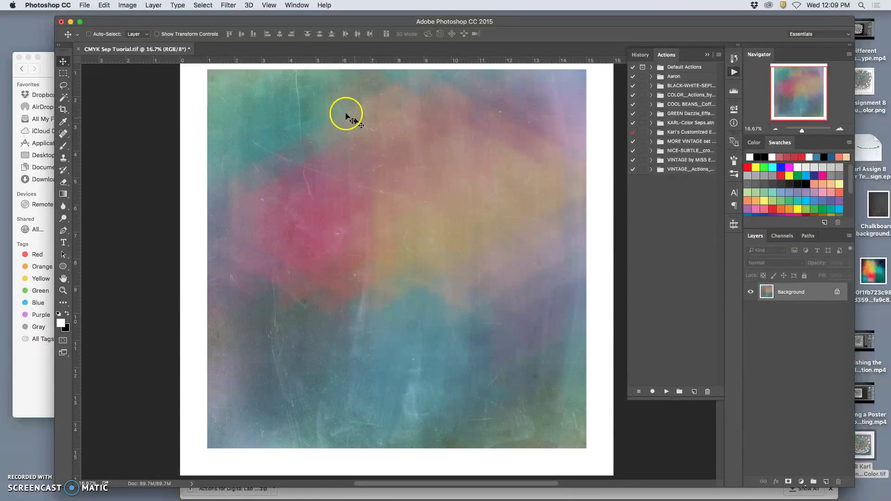
click(134, 7)
mouse_move(131, 17)
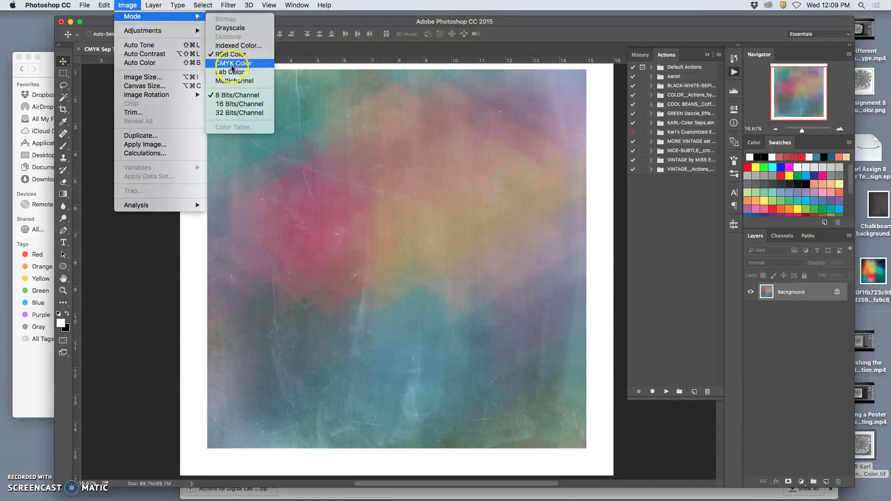
click(232, 63)
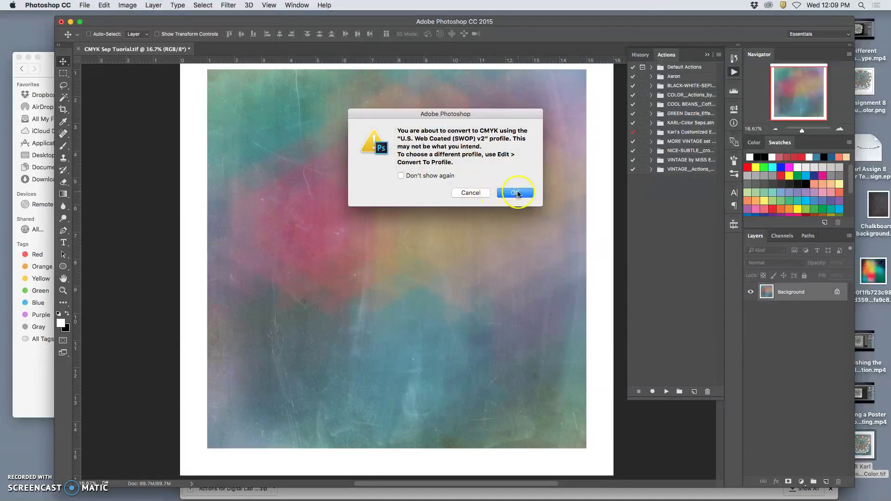
click(512, 194)
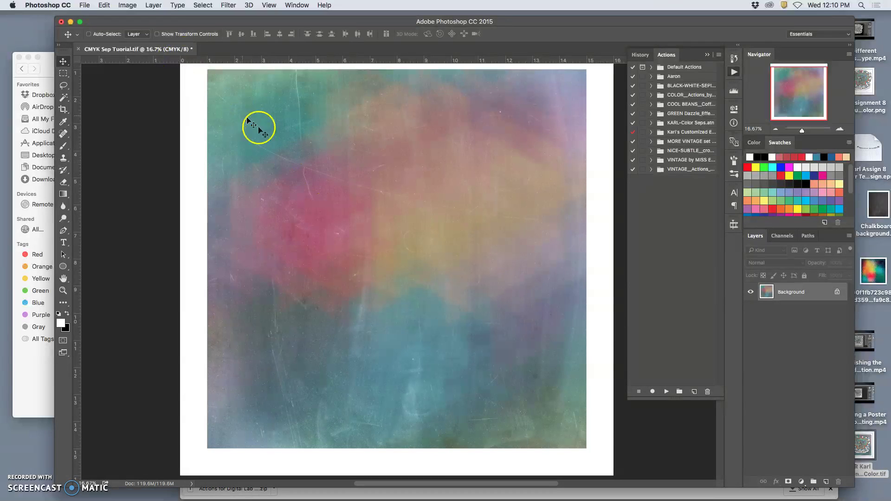
Undo and reapply the CMYK conversion to compare the artwork's RGB and CMYK colors.
key(super+z)
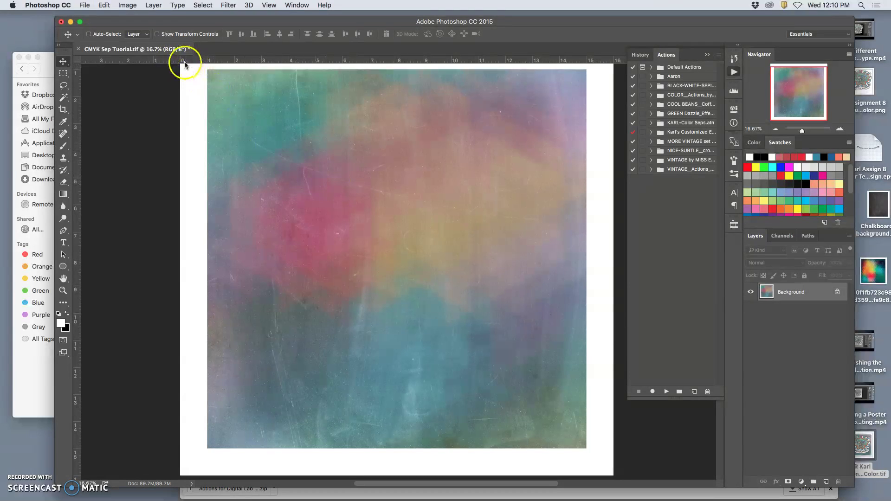
key(super+z)
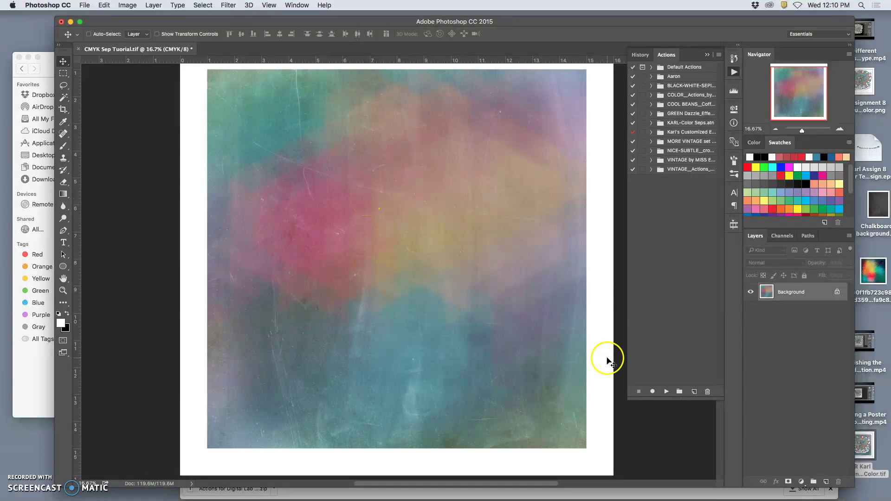
scroll(607, 358, down, 1)
scroll(551, 277, up, 3)
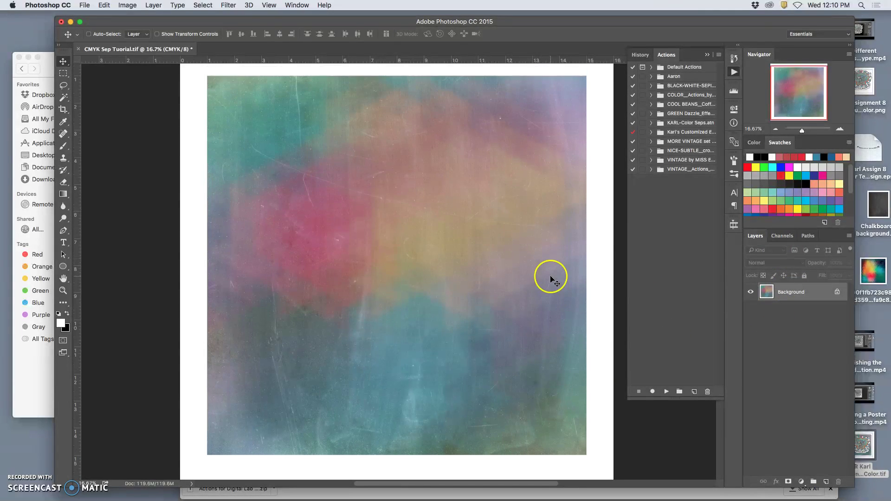
List the CMYK channels and hide Cyan, Magenta and Yellow to view the Black channel alone.
click(783, 238)
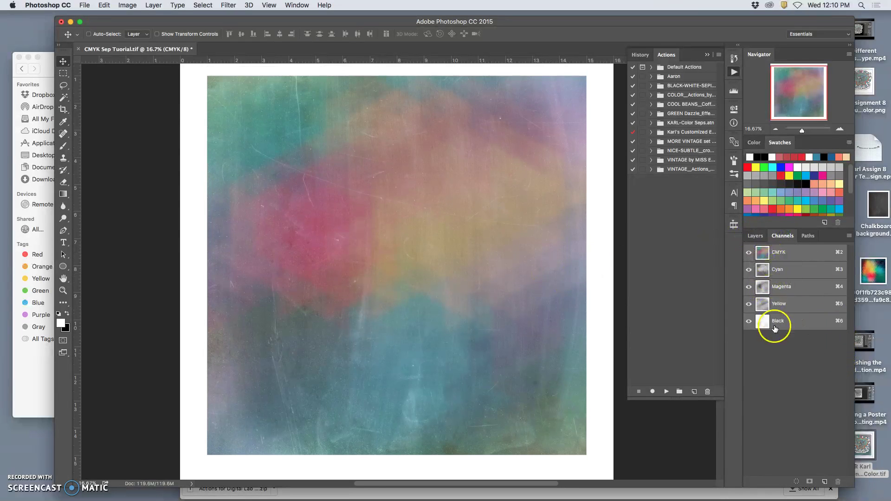
click(747, 256)
click(748, 269)
click(749, 286)
click(748, 303)
click(748, 322)
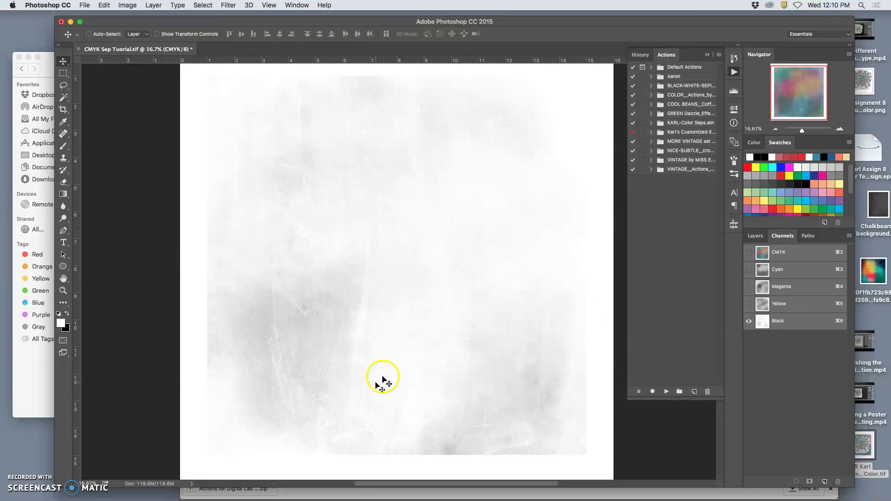
Examine the Black channel's scratches and speckled texture up close at 100% magnification.
key(super+equal)
key(super+equal)
key(super+equal)
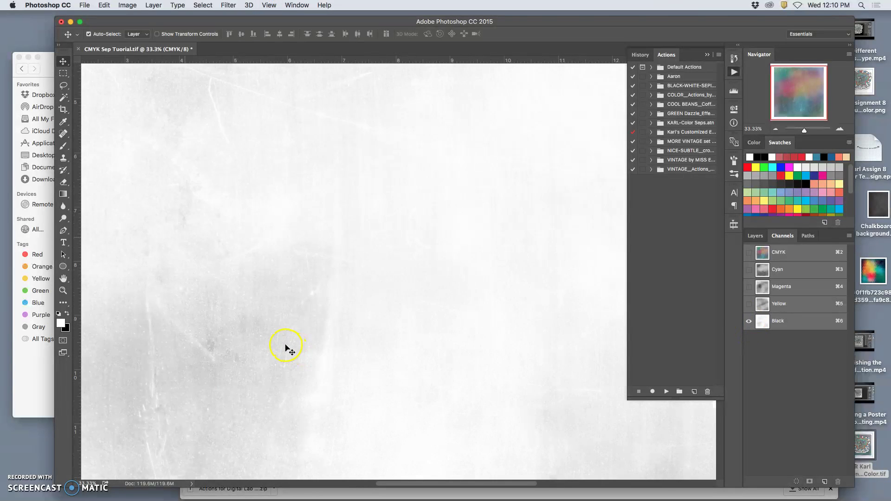
scroll(285, 347, left, 10)
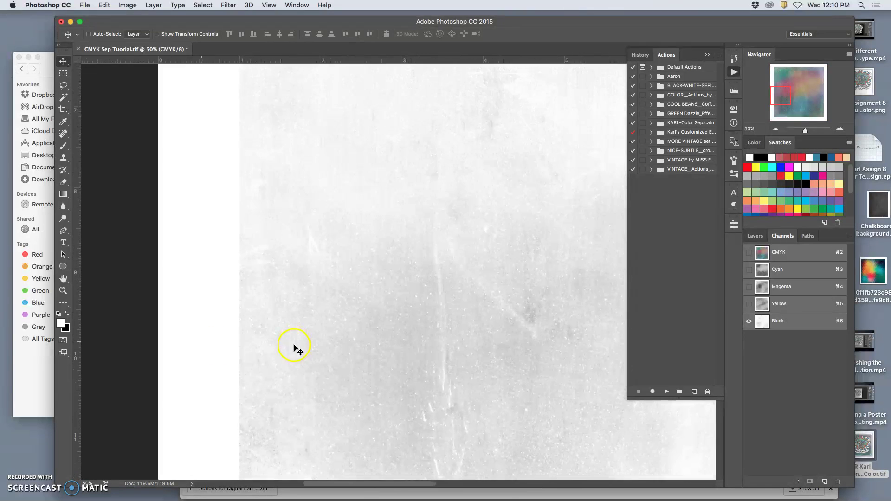
key(super+equal)
key(super+equal)
scroll(412, 354, right, 5)
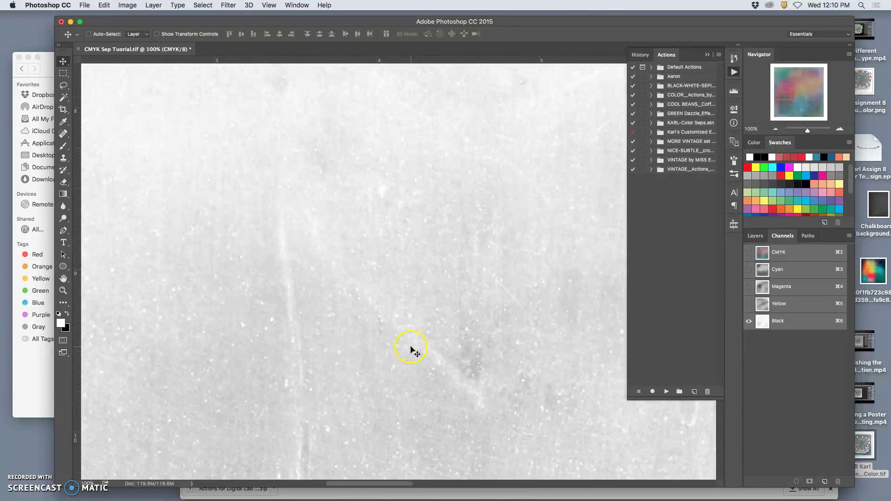
scroll(412, 355, down, 3)
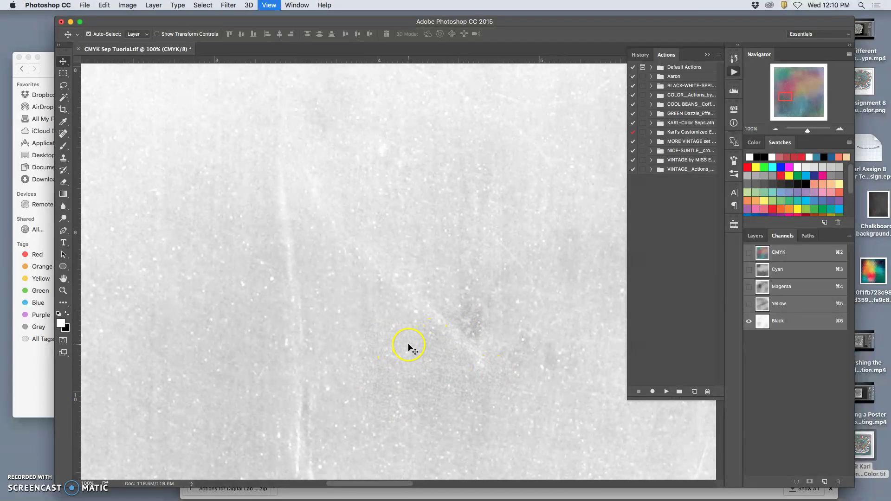
key(super+minus)
key(super+minus)
key(super+minus)
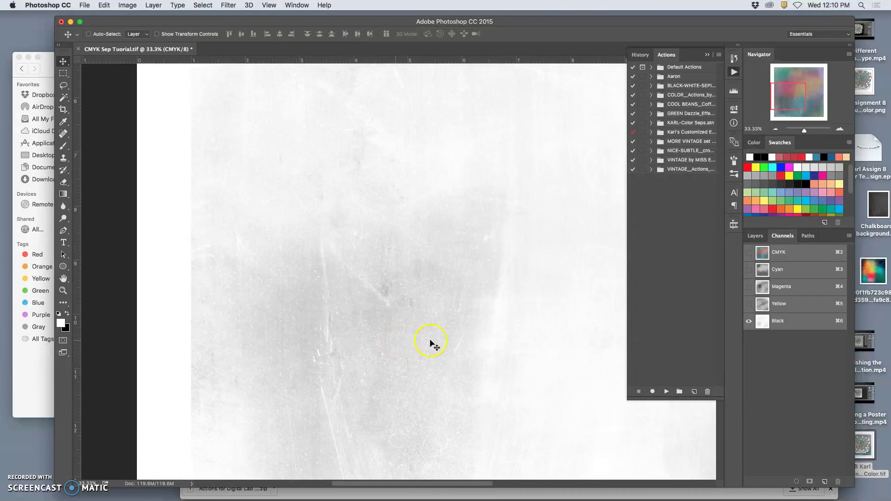
key(super+minus)
key(super+minus)
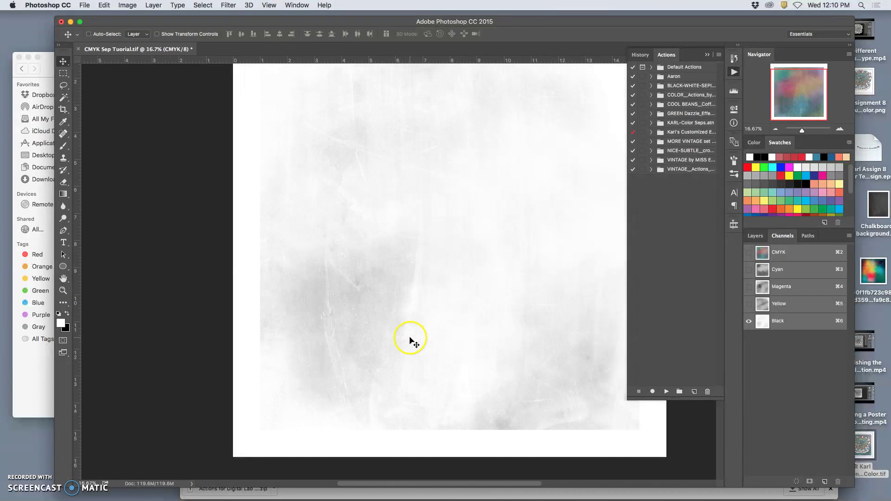
Examine the Yellow channel together with Black, and the Yellow channel alone across the whole canvas.
click(748, 304)
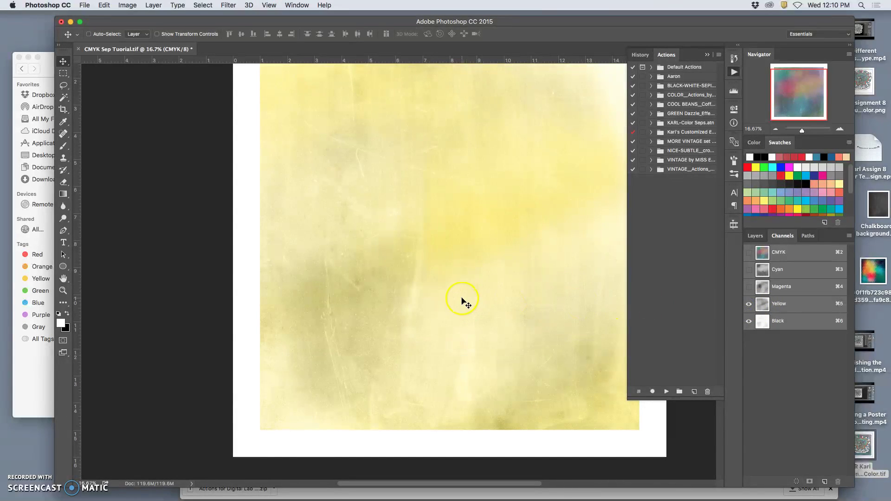
click(749, 321)
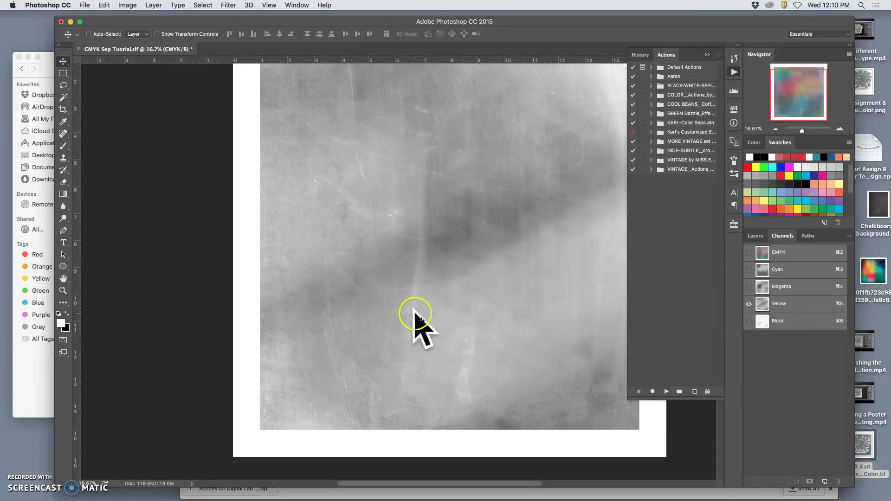
key(super+minus)
key(super+minus)
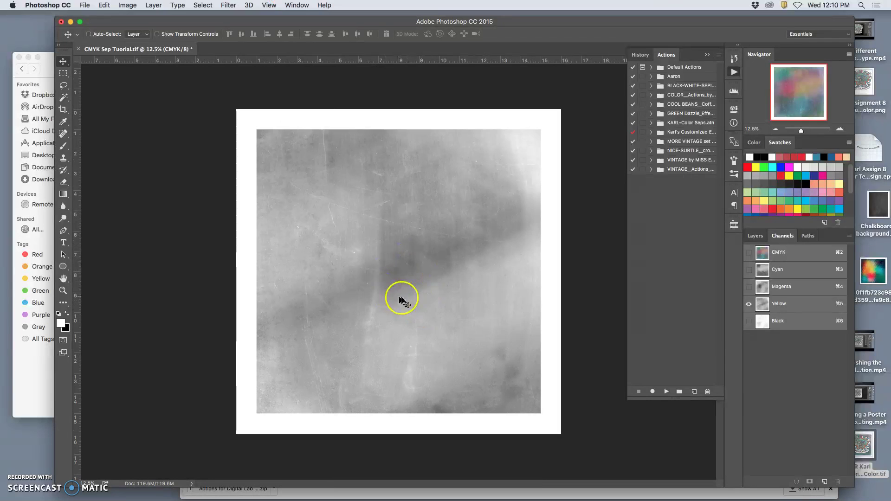
Rebuild the composite from the Yellow channel by adding Black, Magenta and Cyan one at a time.
click(748, 321)
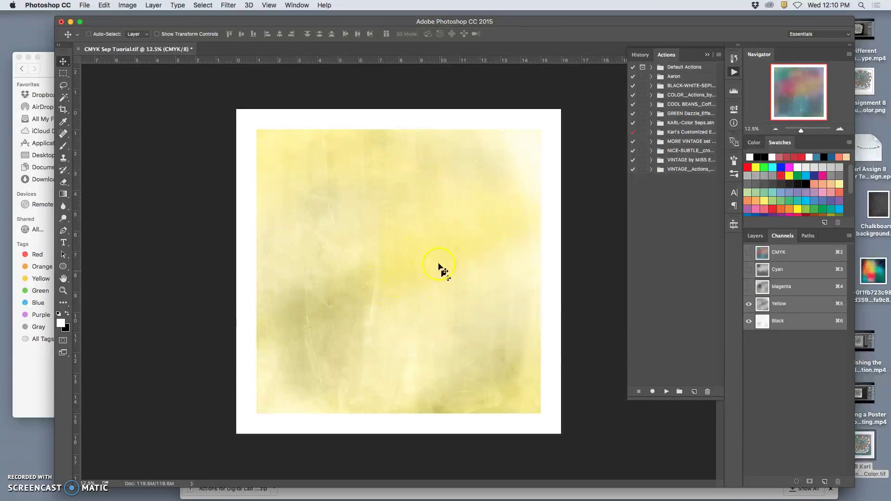
click(748, 286)
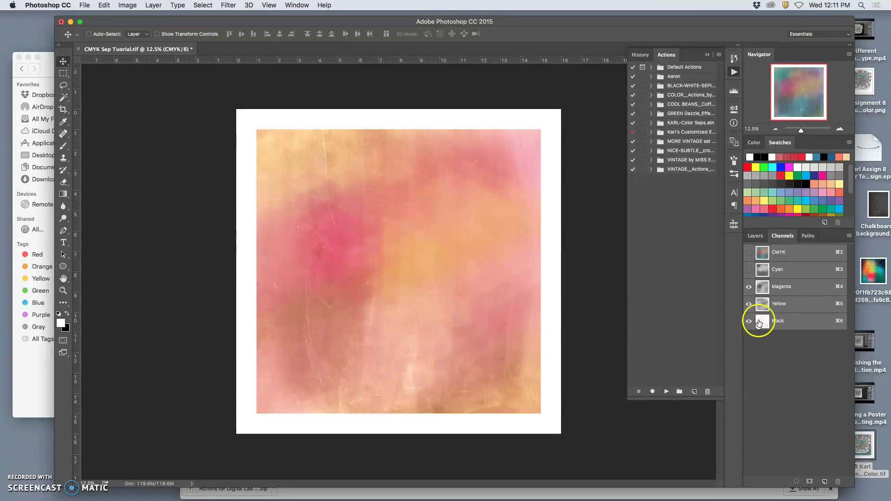
click(748, 269)
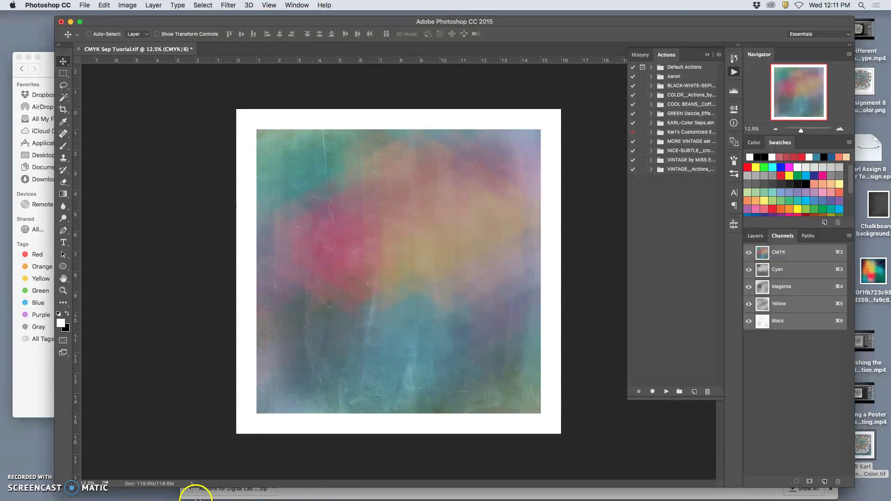
Switch to the Digital CMYK Seps slideshow in Safari, examine the halftone dot image, and return to Photoshop.
mouse_move(204, 491)
click(107, 484)
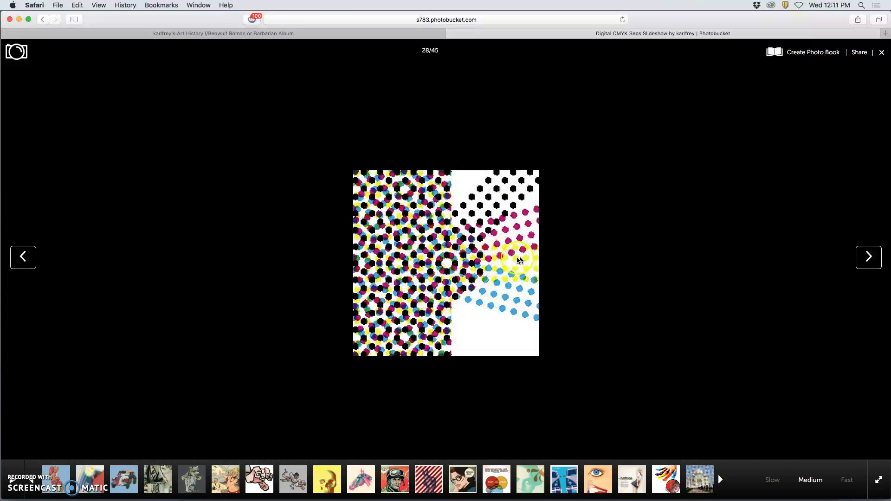
click(19, 19)
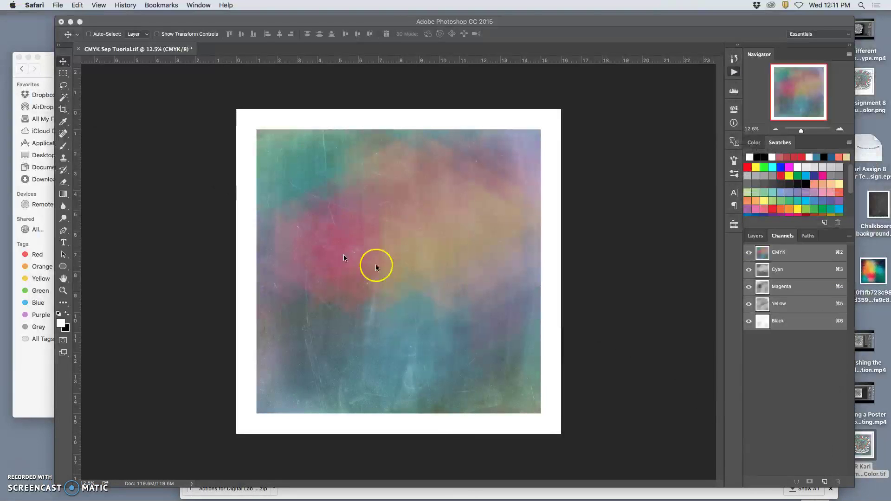
Isolate the Cyan channel and convert the image to Grayscale, discarding the other channels.
click(791, 269)
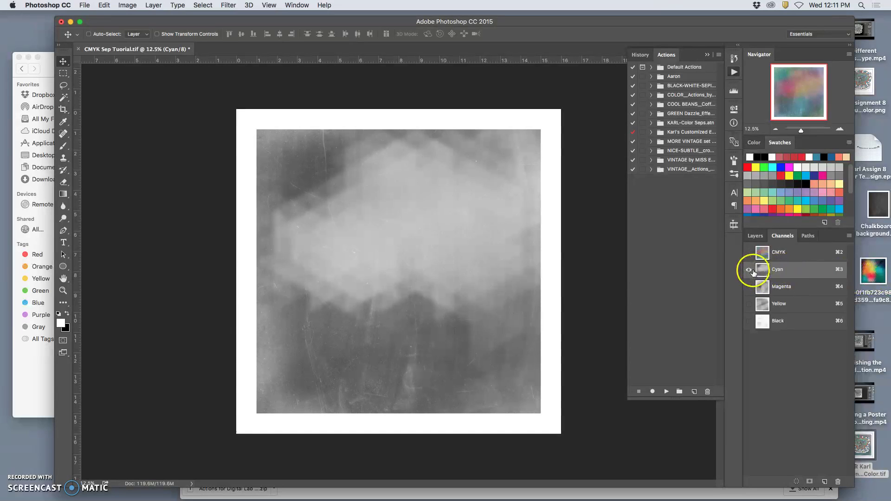
click(755, 236)
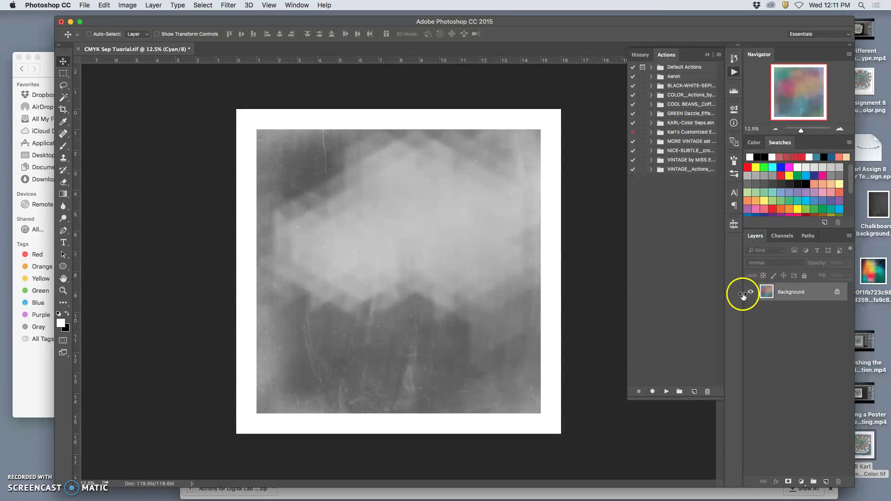
click(126, 5)
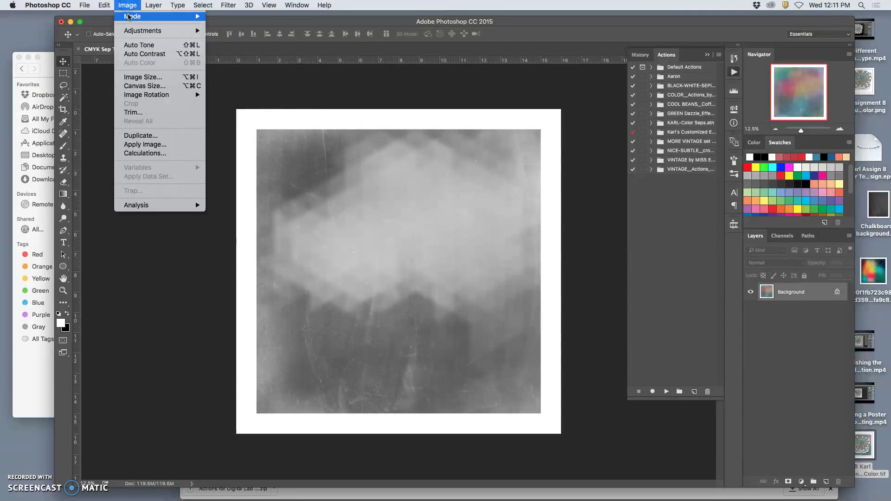
mouse_move(130, 17)
click(229, 28)
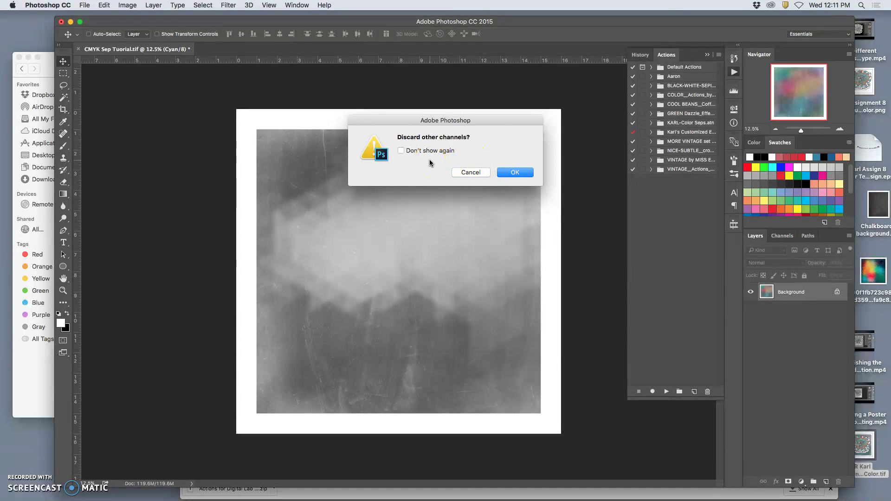
click(499, 173)
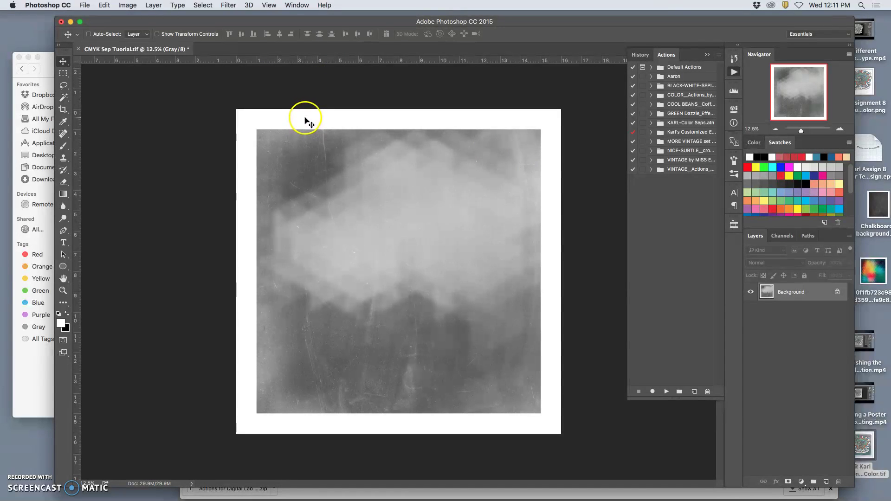
Inspect the extracted Gray channel and compare the CMYK Color and Extract Channel history states, ending on Extract Channel.
click(782, 237)
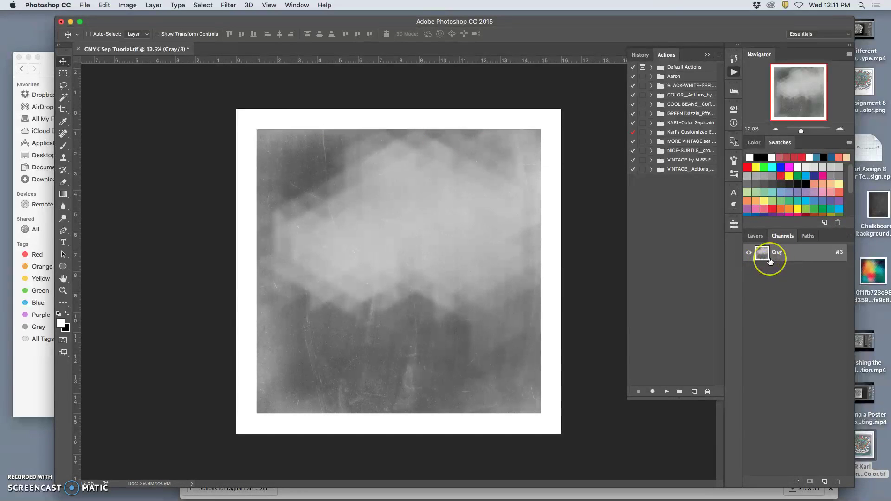
drag(770, 261, 467, 211)
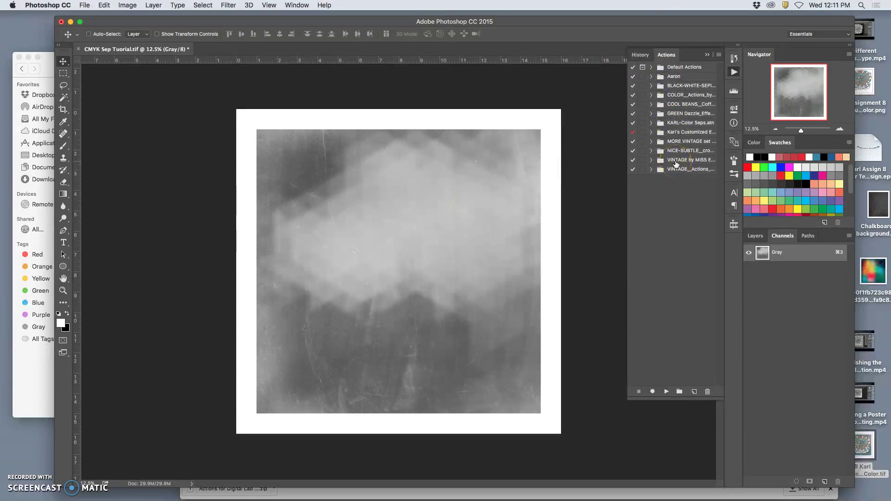
click(733, 59)
click(684, 109)
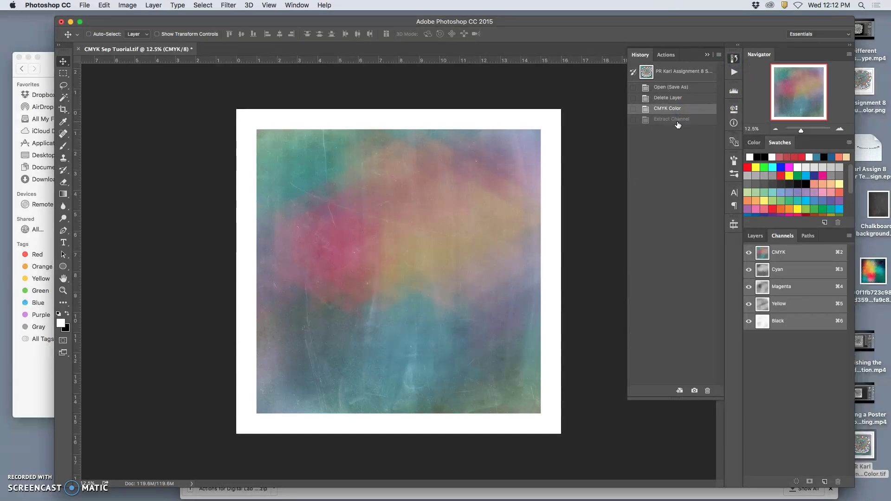
click(677, 121)
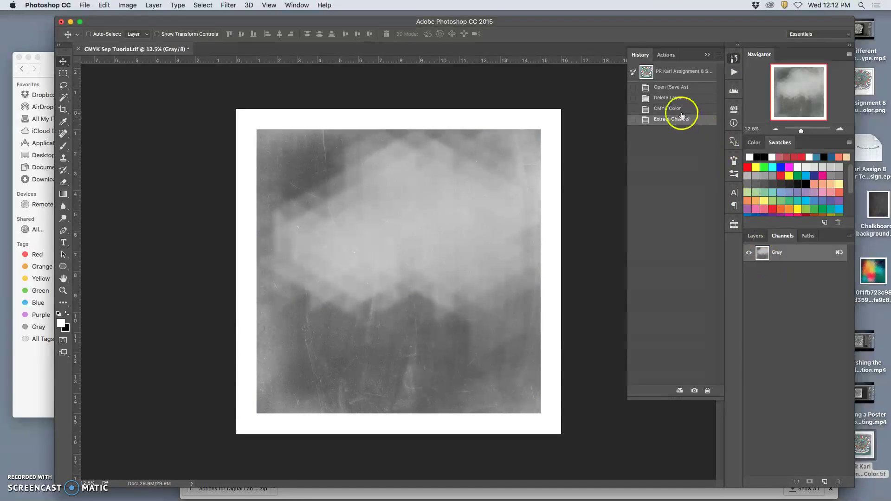
click(675, 109)
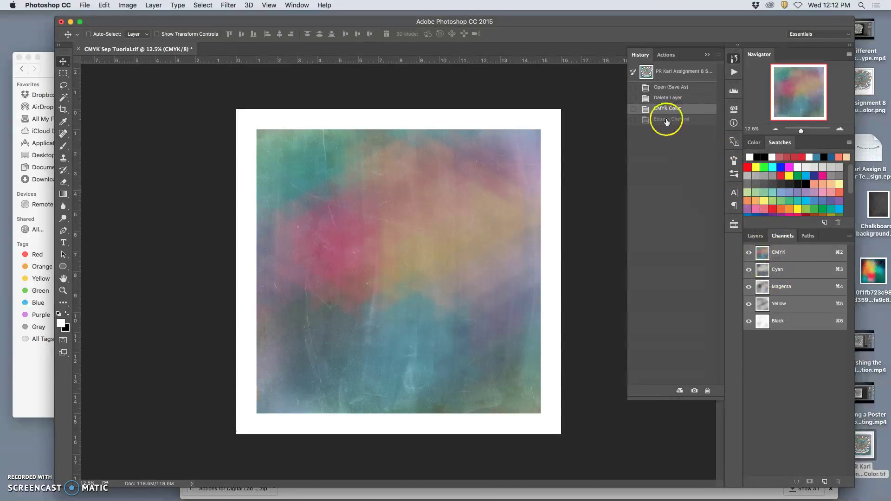
click(666, 121)
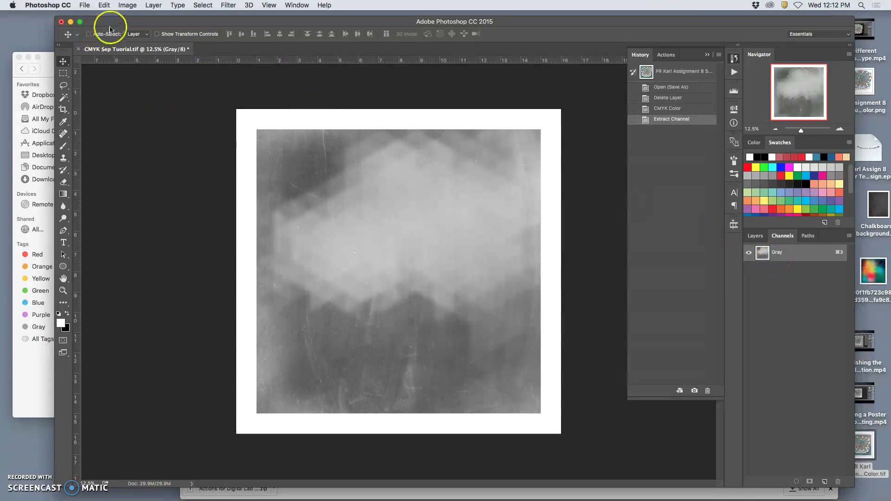
Save the extracted grayscale channel to the Desktop as a TIFF named Cyan.tif, accepting the TIFF options.
click(84, 5)
click(118, 95)
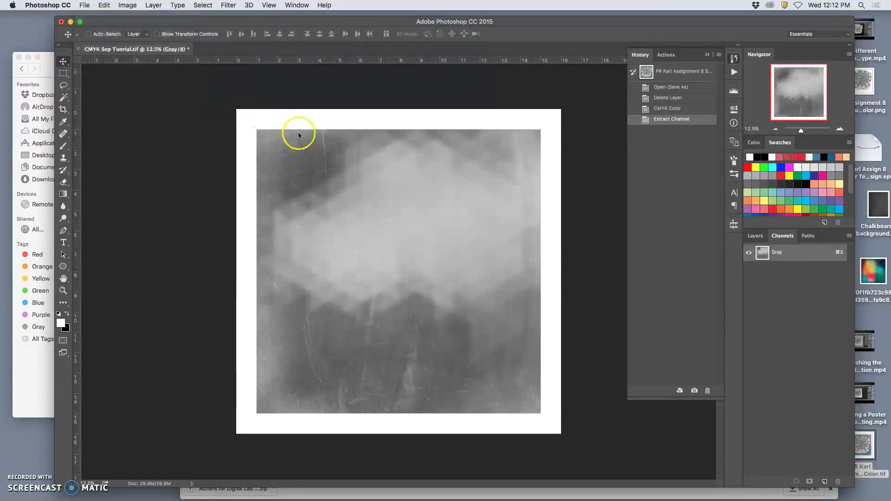
click(419, 114)
drag(439, 113, 375, 108)
text(Cyan.tif)
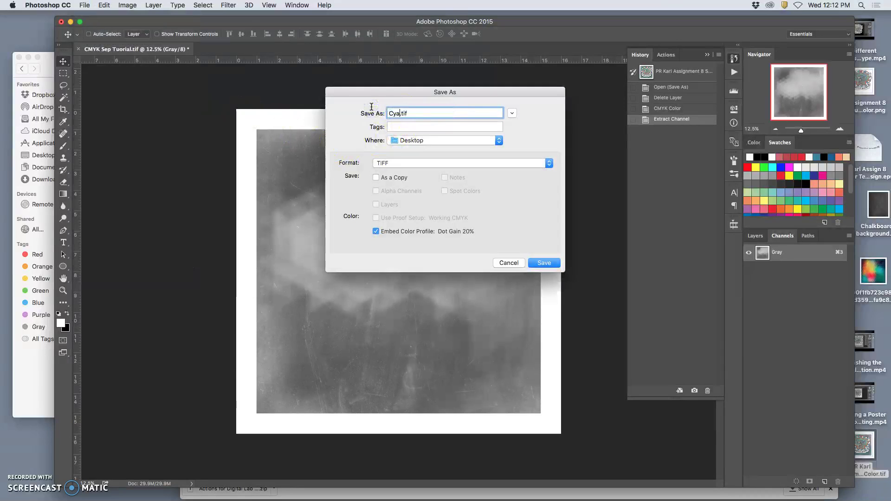
click(546, 263)
click(552, 184)
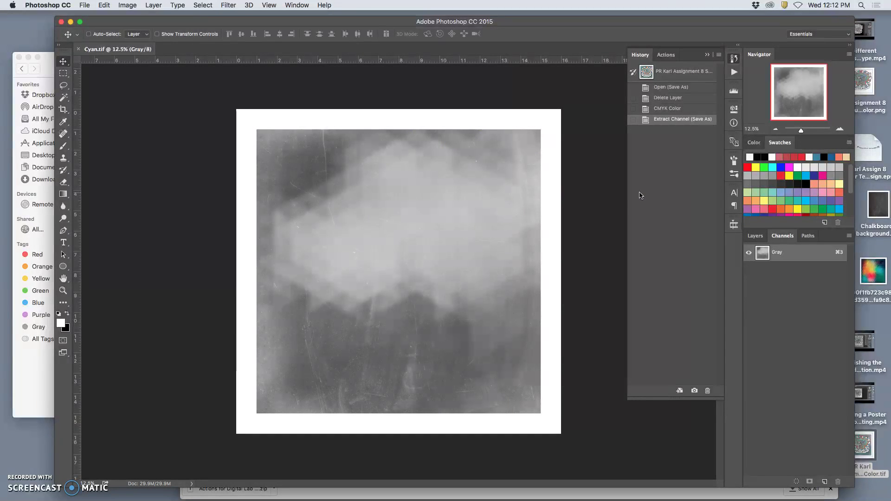
Convert the grayscale Cyan image to Bitmap mode with an output of 350 pixels/inch, using the Halftone Screen method.
click(127, 5)
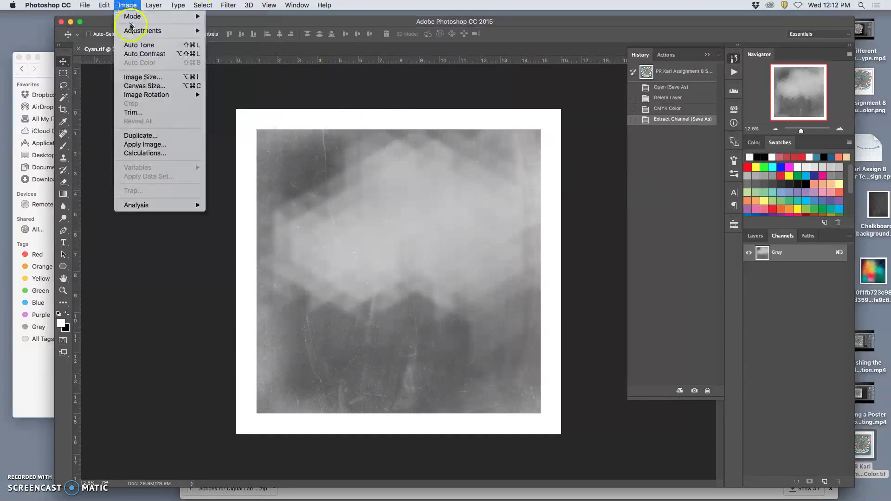
mouse_move(189, 24)
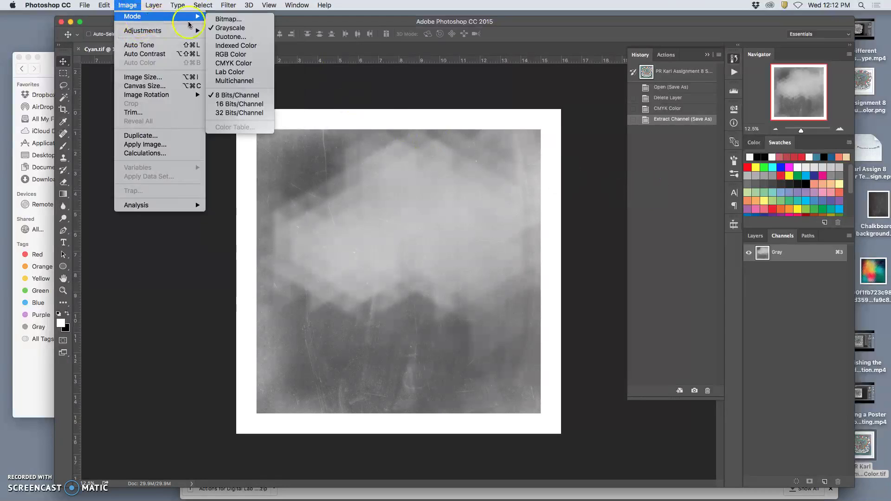
click(237, 20)
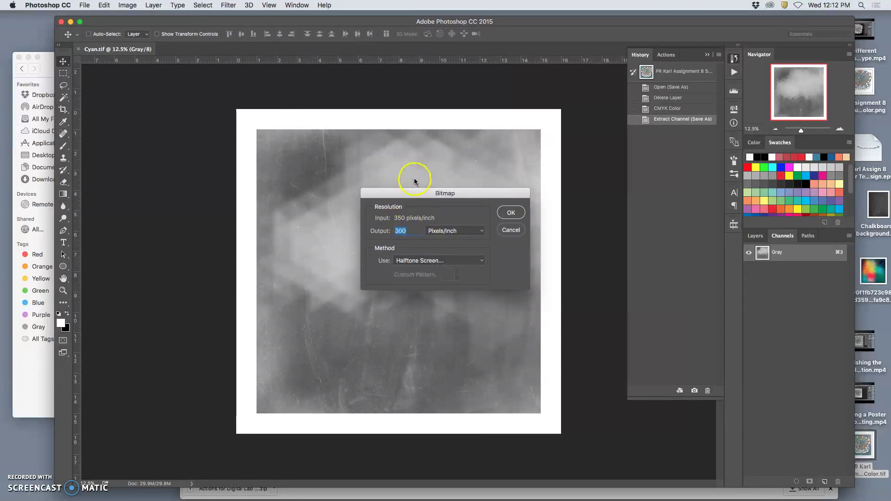
click(401, 231)
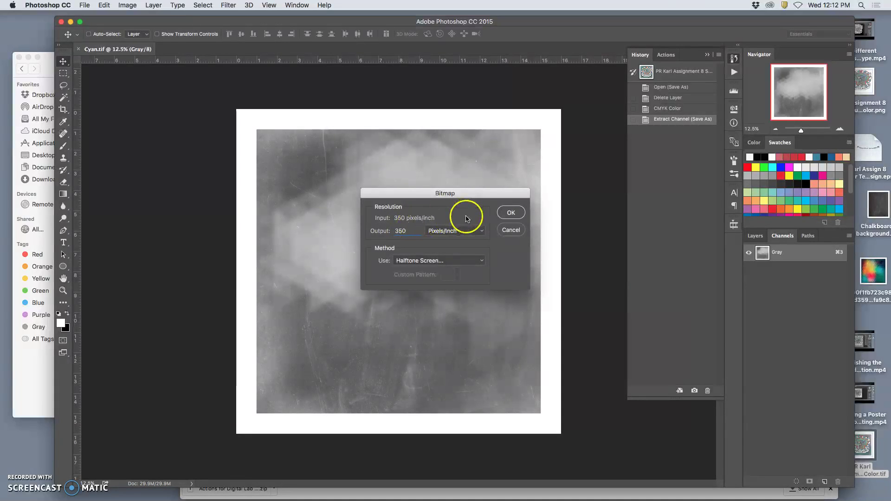
click(421, 260)
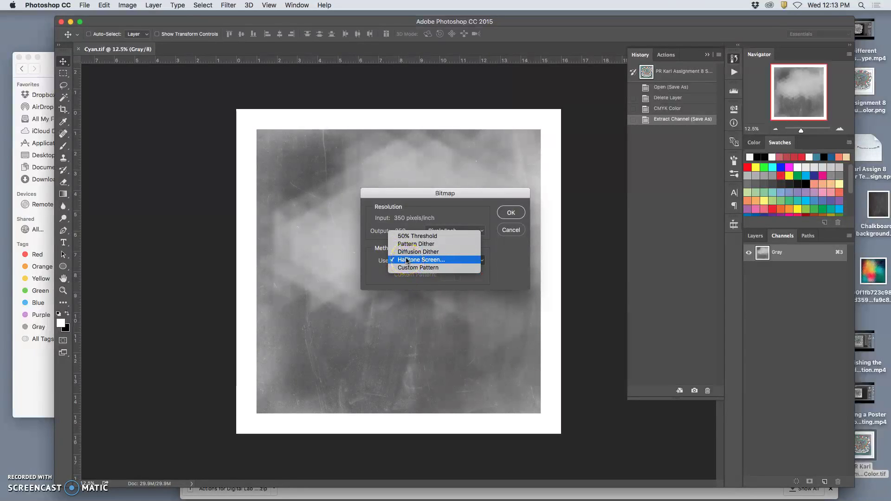
click(410, 260)
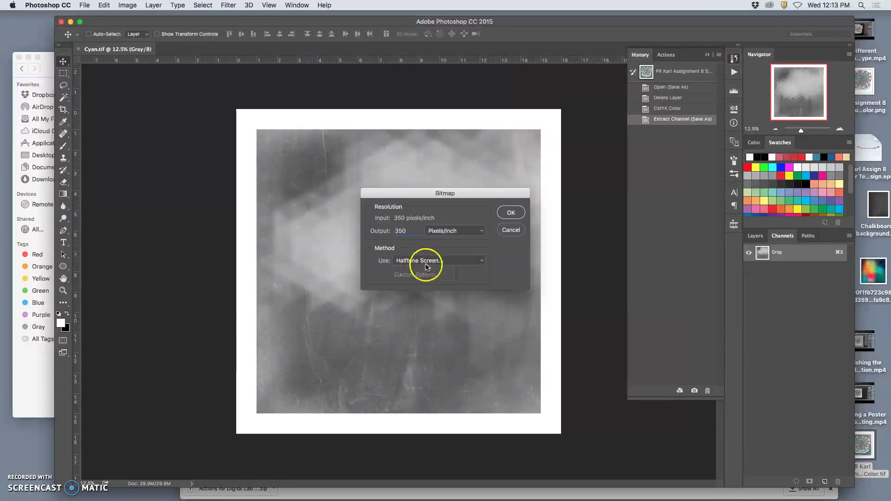
click(512, 213)
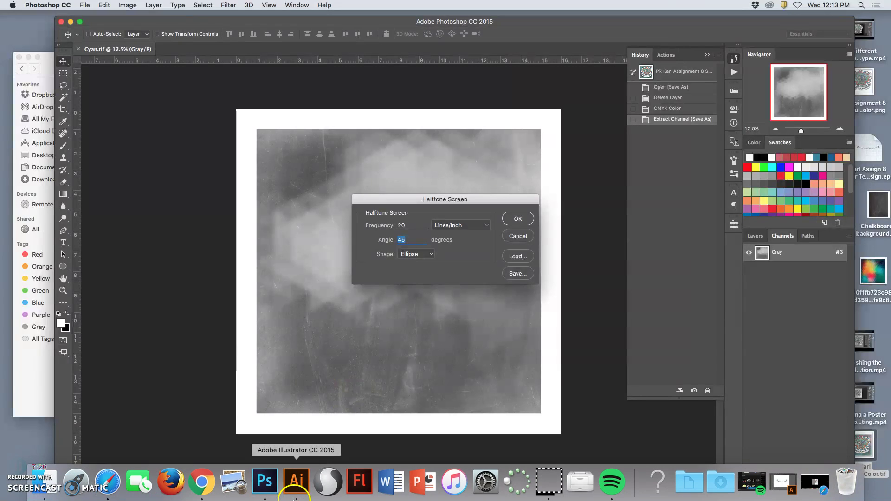
Check the CMYK dot-angle image in Safari, return to Photoshop, and apply the halftone screen with a 105-degree angle and a selected dot shape.
click(111, 481)
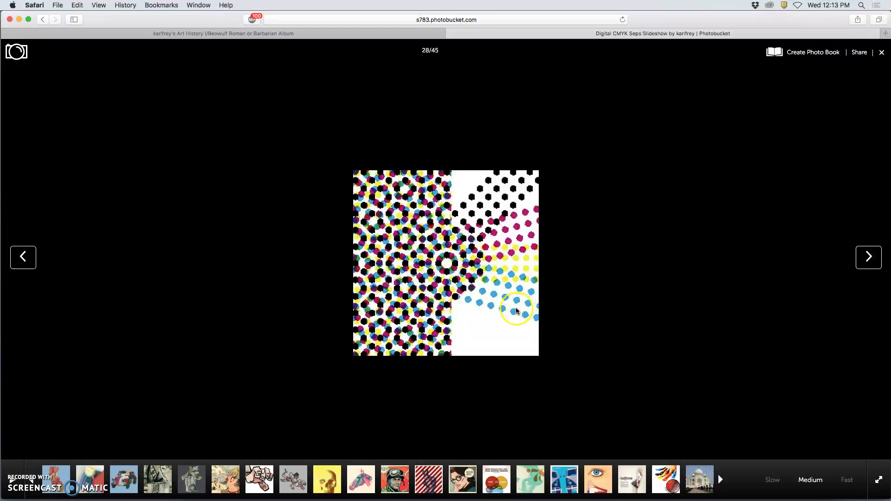
click(19, 20)
double_click(406, 241)
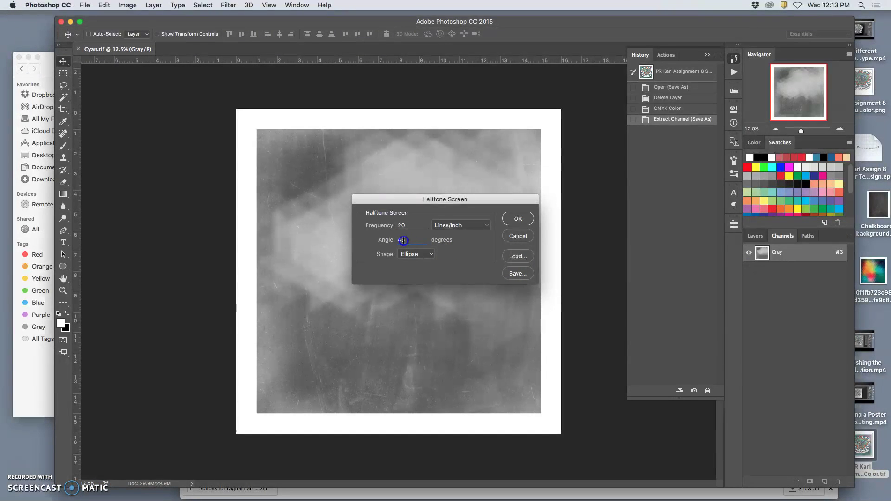
text(105)
click(427, 254)
click(411, 247)
click(518, 219)
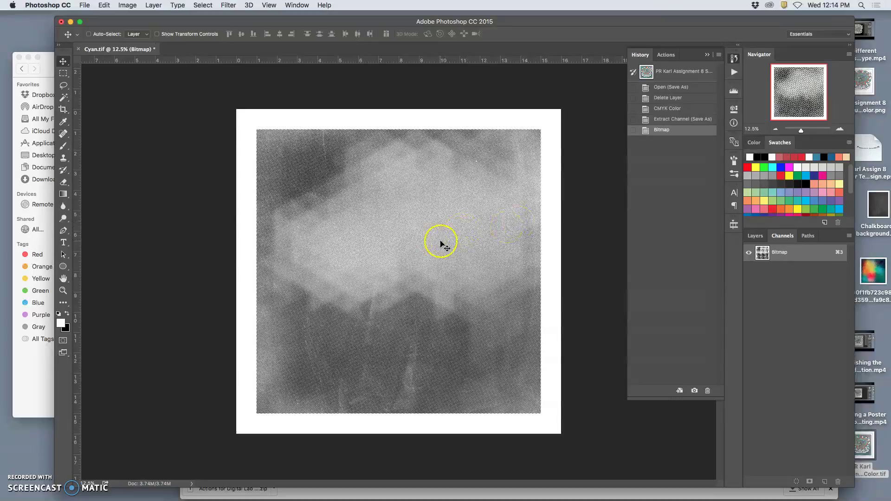
Examine the halftone dots up close in the light and dark areas of the bitmap, ending on the whole image.
key(super+equal)
key(super+equal)
key(super+equal)
key(super+equal)
key(super+equal)
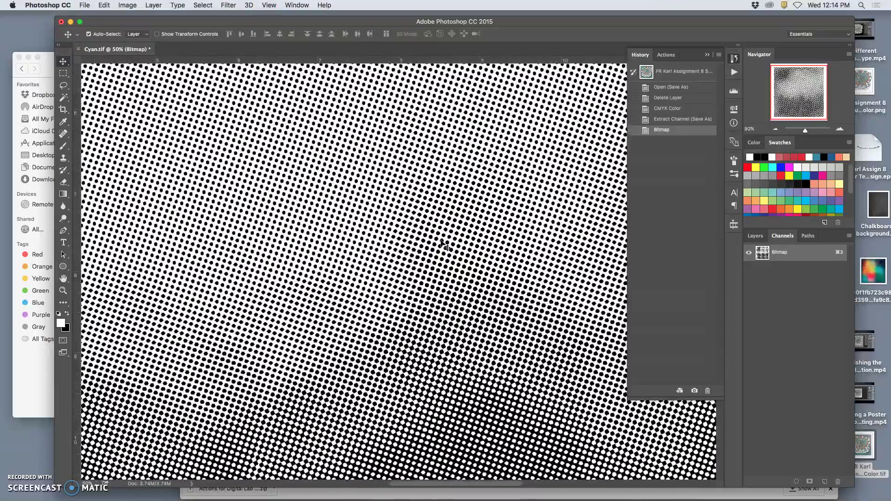
key(super+equal)
key(super+equal)
key(super+equal)
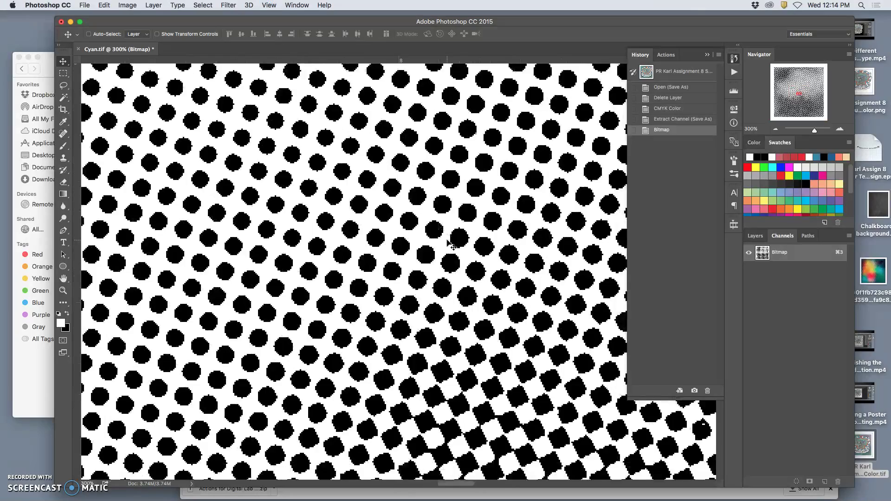
scroll(449, 243, down, 5)
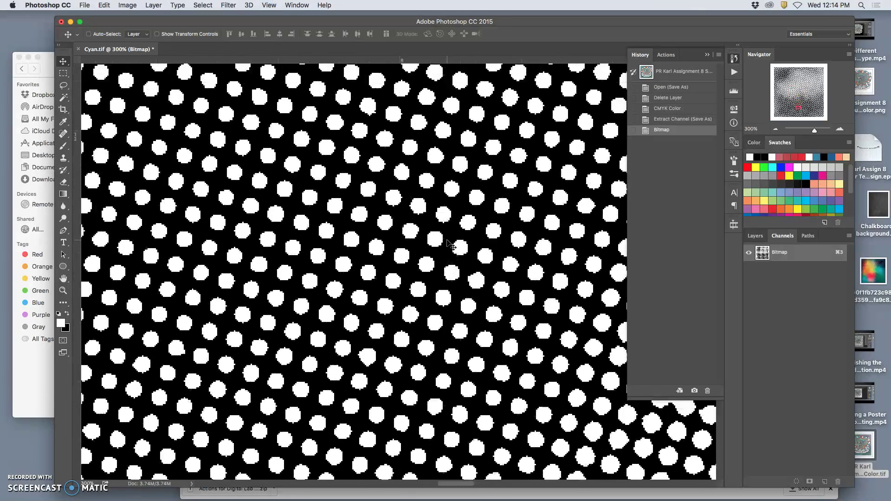
scroll(449, 243, down, 3)
scroll(449, 243, up, 5)
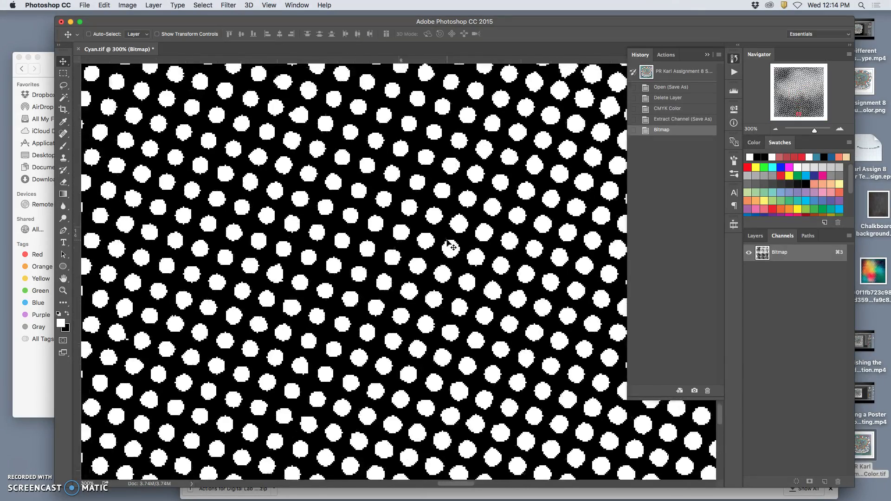
scroll(448, 243, up, 5)
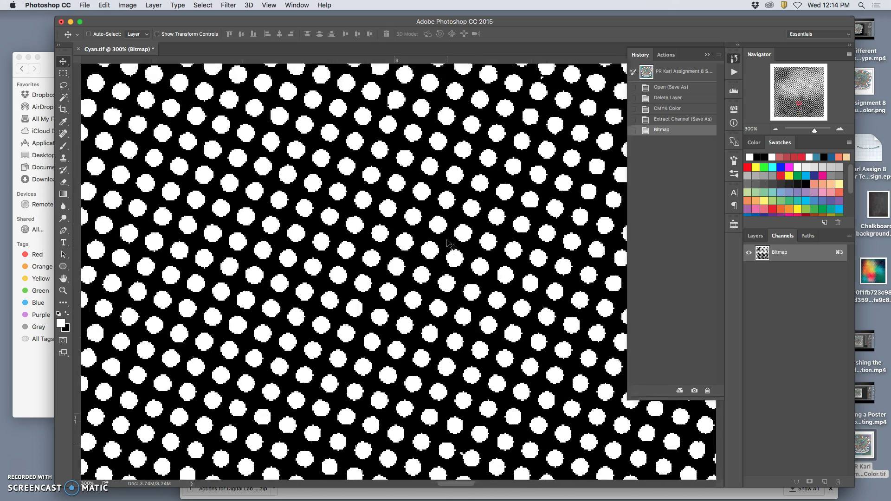
scroll(449, 243, up, 5)
scroll(449, 243, left, 3)
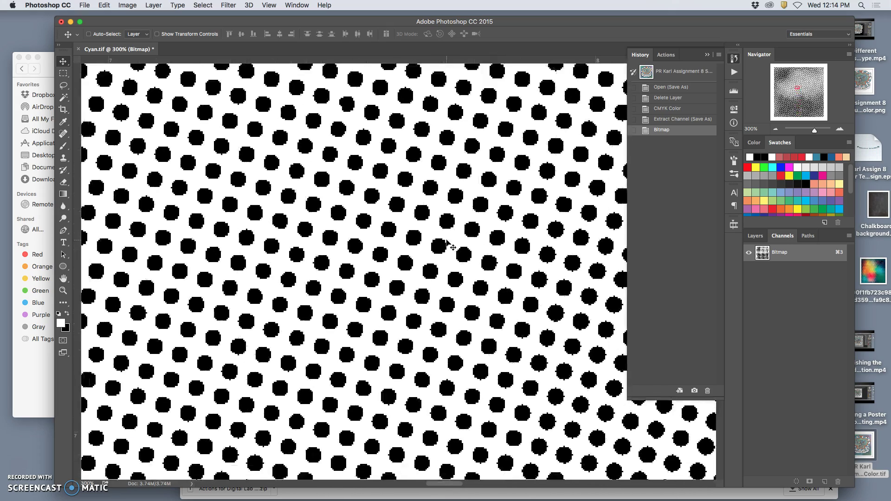
scroll(449, 243, up, 5)
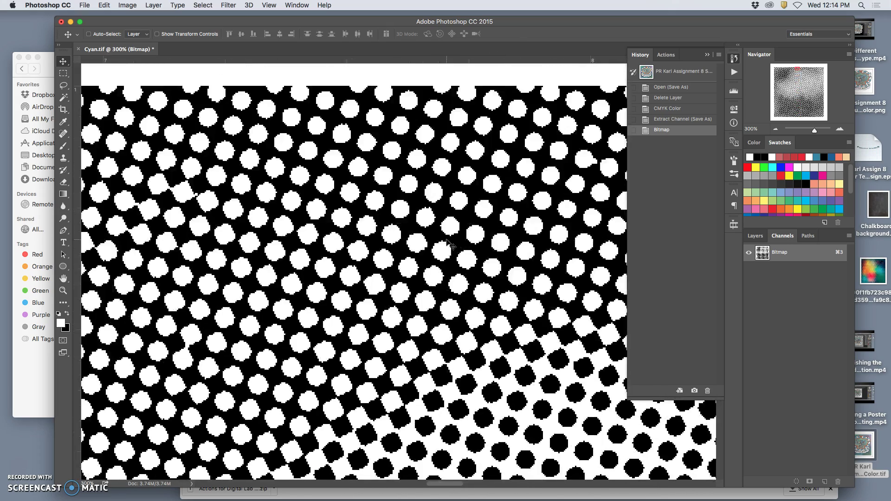
key(super+minus)
key(super+minus)
key(super+minus)
key(super+minus)
key(super+minus)
key(super+minus)
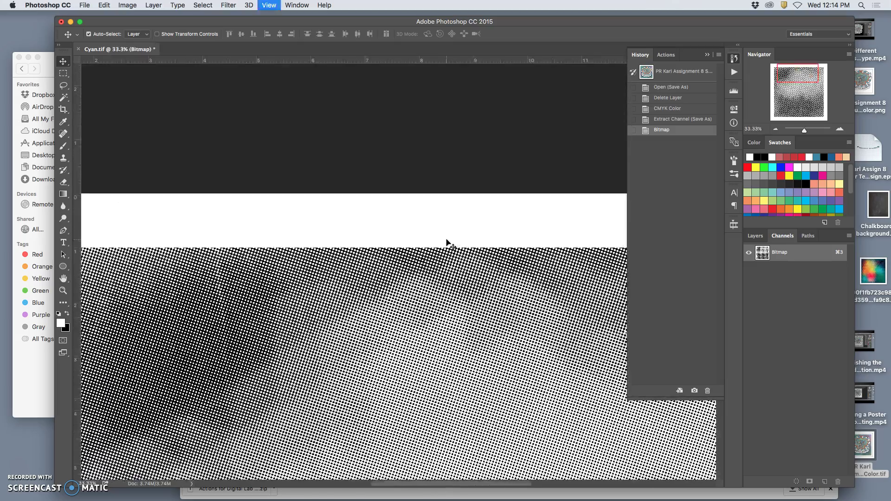
scroll(449, 243, down, 10)
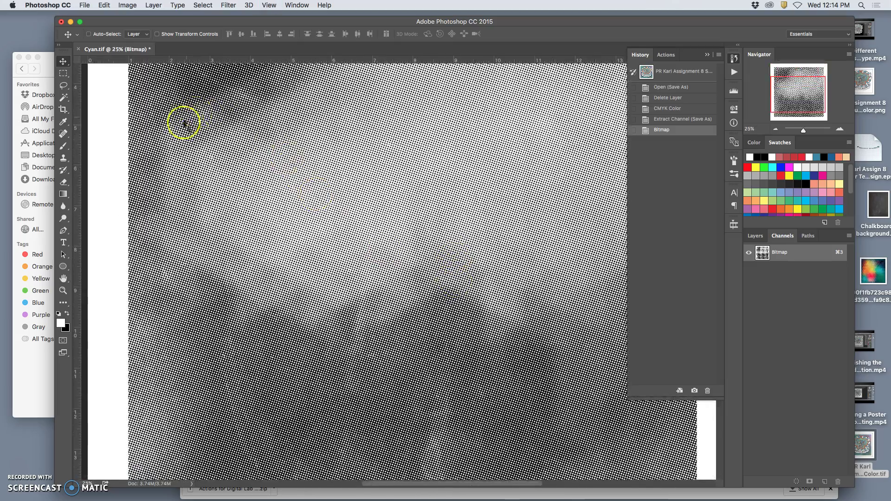
key(super+minus)
key(super+minus)
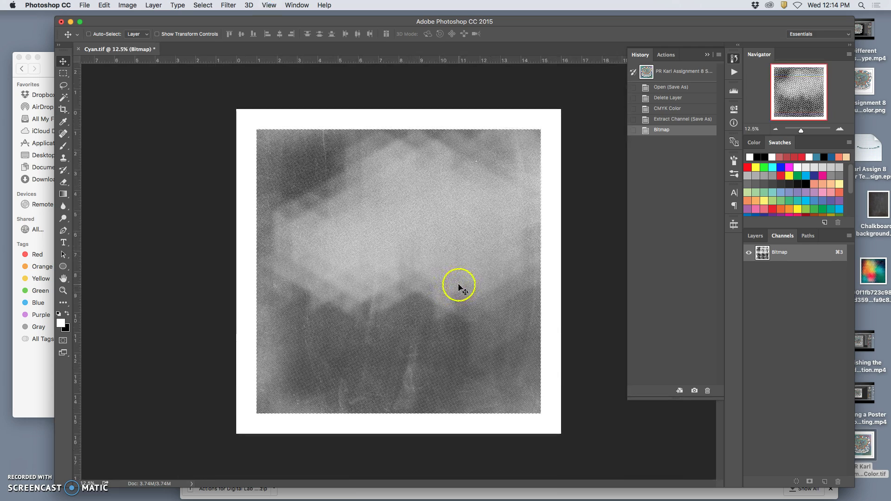
Display the image's layers and convert the bitmap back to Grayscale, accepting the size ratio.
click(757, 235)
click(127, 5)
click(126, 5)
click(132, 5)
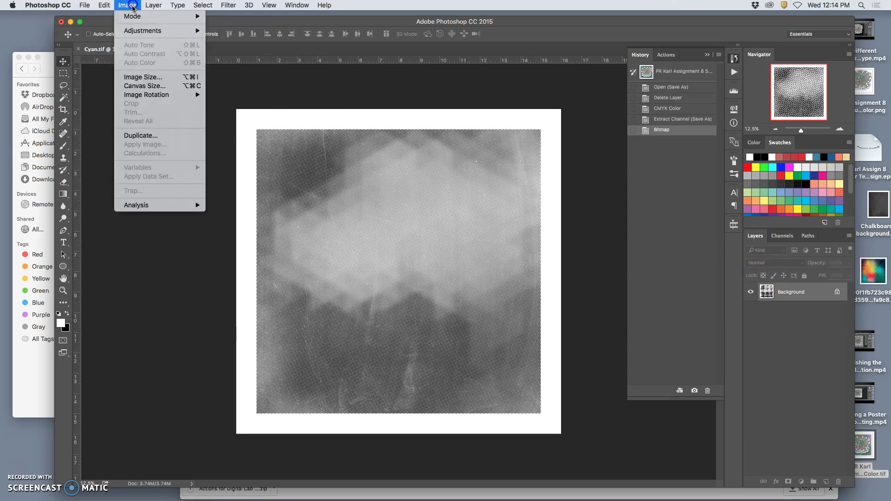
mouse_move(139, 16)
click(232, 26)
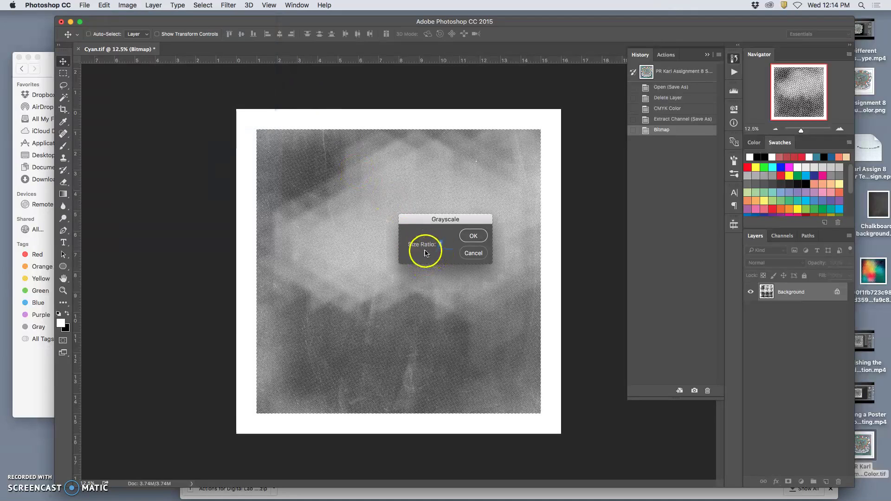
click(472, 236)
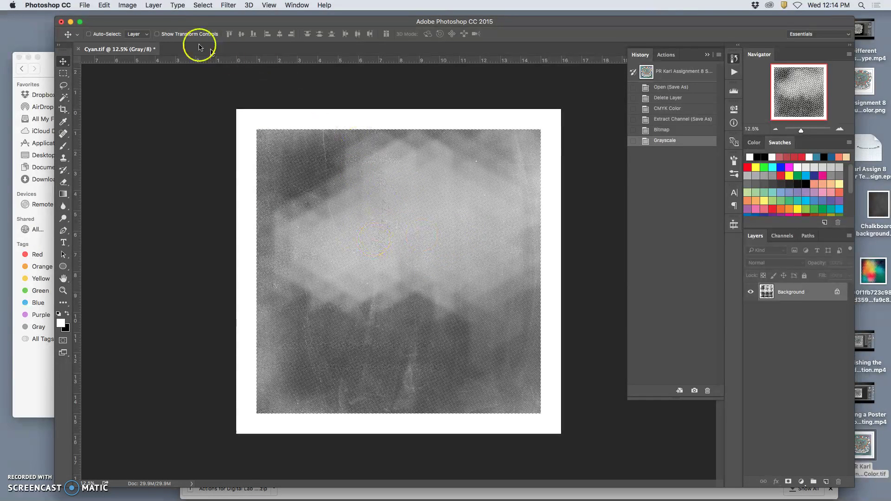
Convert the grayscale halftone image to CMYK Color mode.
click(125, 5)
mouse_move(186, 16)
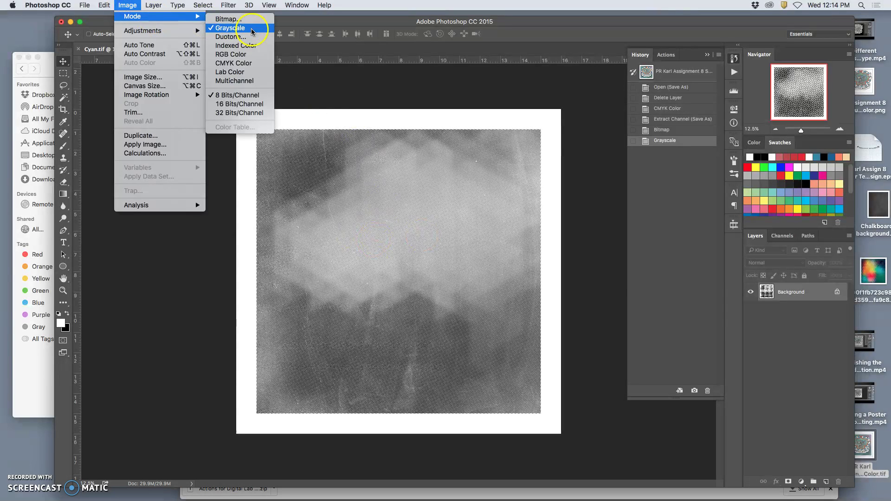
click(253, 62)
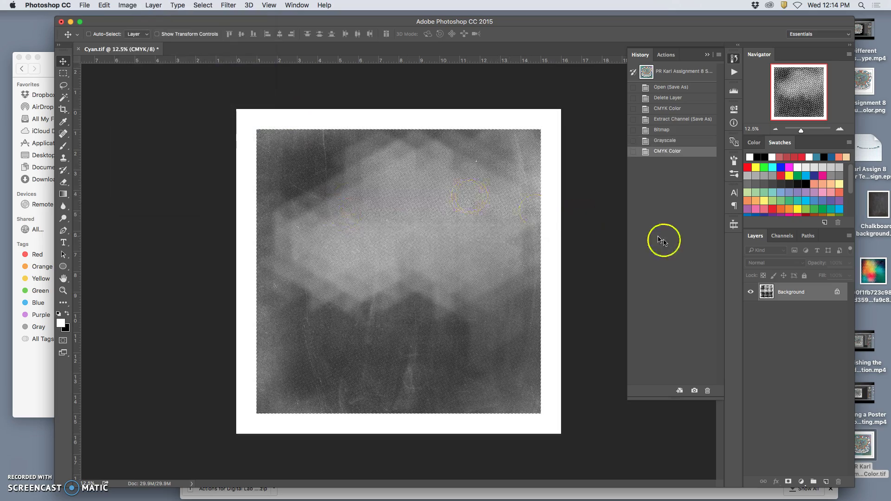
Select all the white areas with the Magic Wand and invert the selection to cover only the black halftone dots.
click(62, 98)
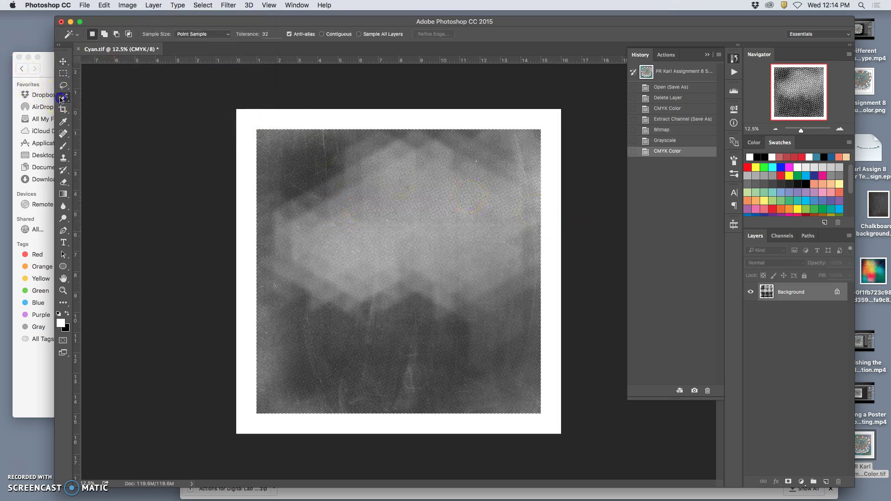
click(342, 117)
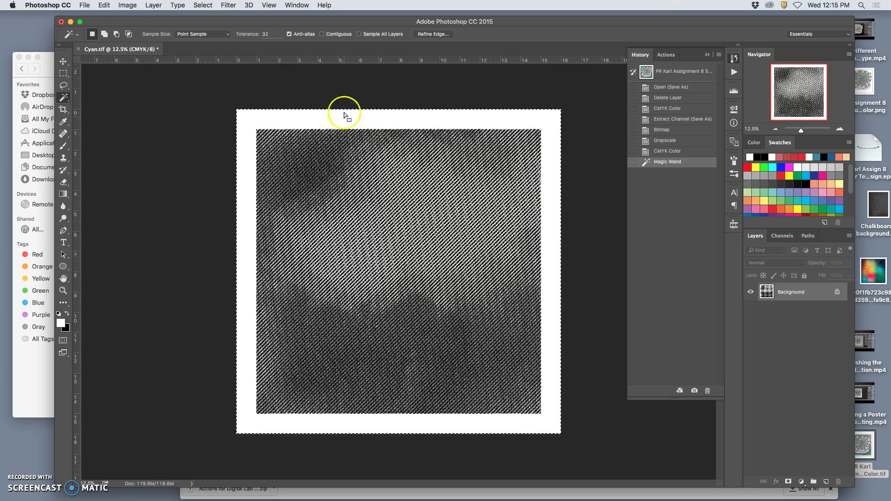
click(203, 5)
click(218, 45)
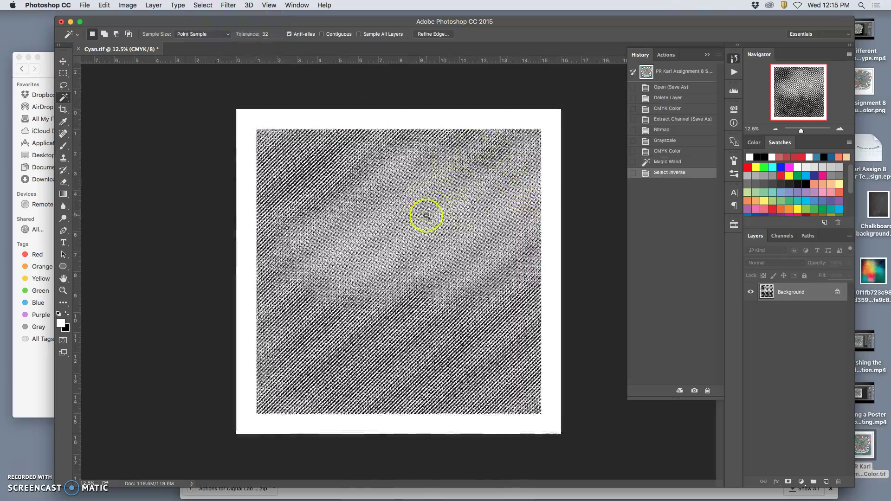
Examine the selection edges around the individual halftone dots up close and back out to the whole image.
key(super+equal)
key(super+equal)
key(super+equal)
key(super+equal)
key(super+equal)
key(super+equal)
key(super+equal)
key(super+equal)
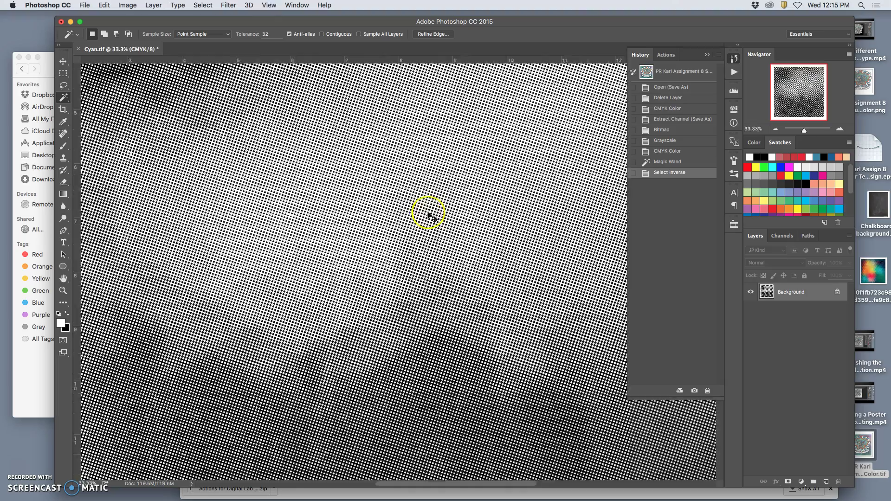
key(super+equal)
key(super+equal)
key(super+equal)
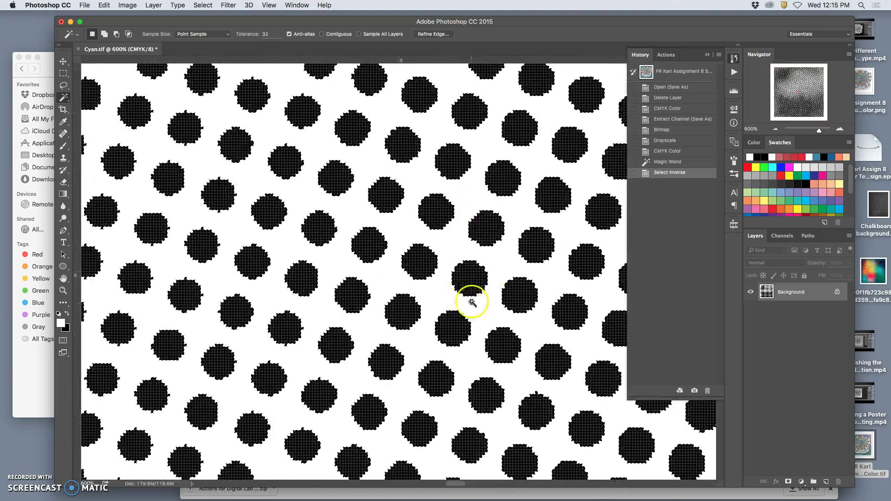
key(super+minus)
key(super+minus)
key(super+minus)
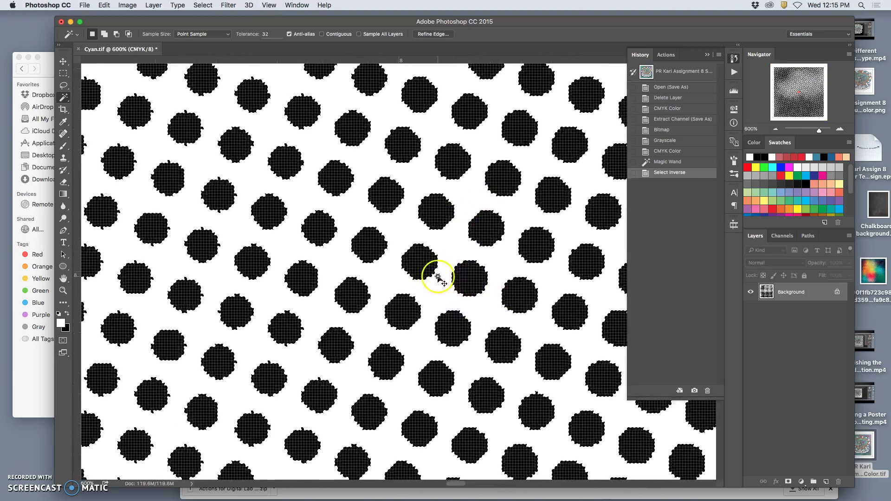
key(super+minus)
key(super+minus)
key(super+minus)
key(super+minus)
key(super+minus)
key(super+minus)
key(super+minus)
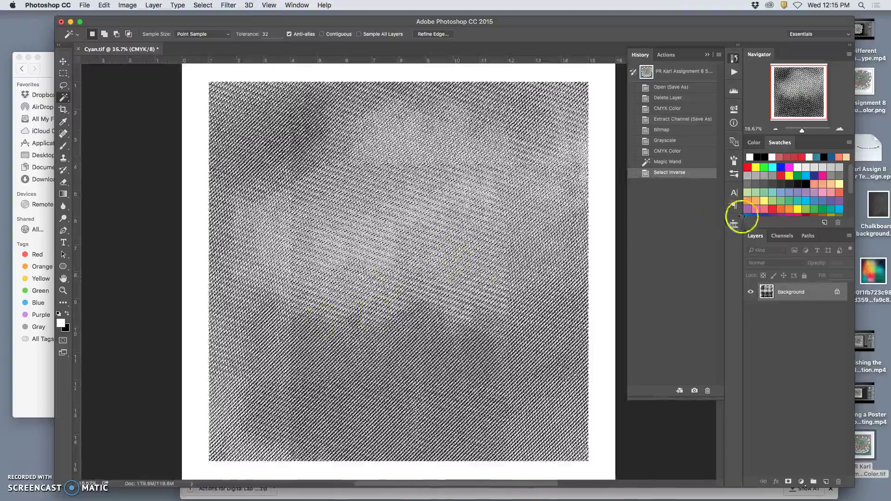
Set the foreground color to the cyan swatch.
click(797, 210)
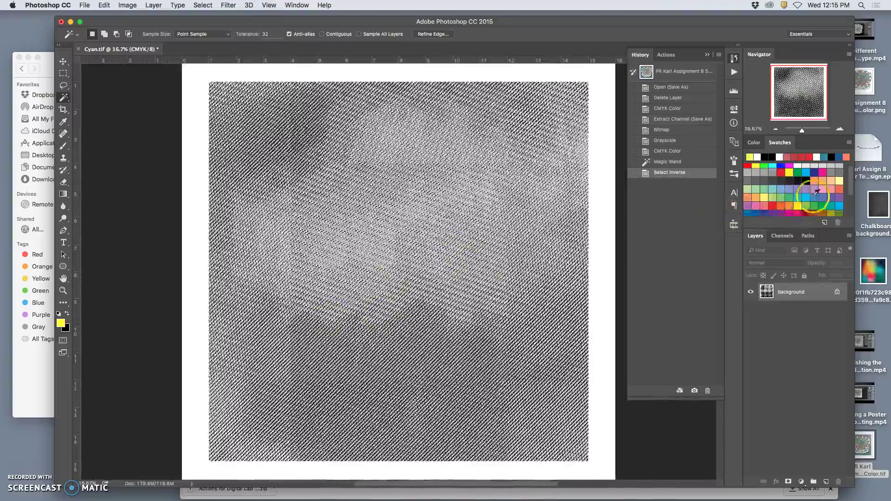
click(839, 206)
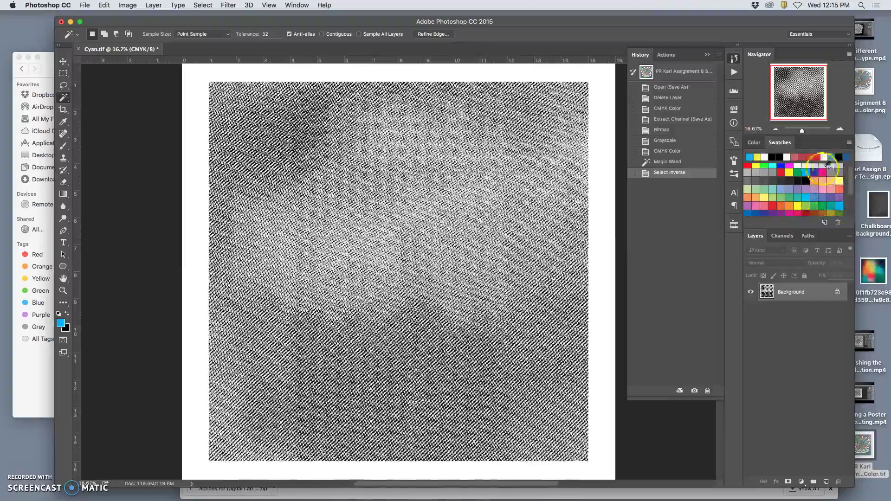
scroll(817, 191, down, 1)
scroll(815, 191, up, 3)
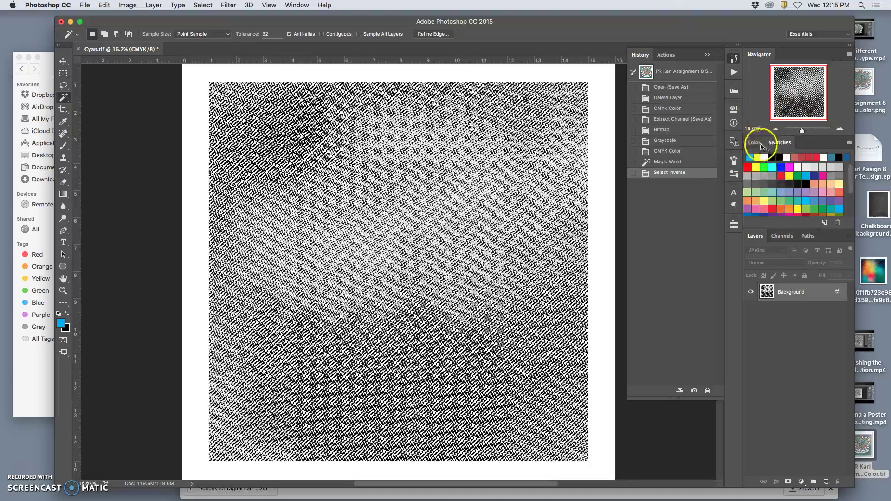
Add the cyan foreground color as a new swatch and pick the cyan swatch as the foreground color again.
click(755, 143)
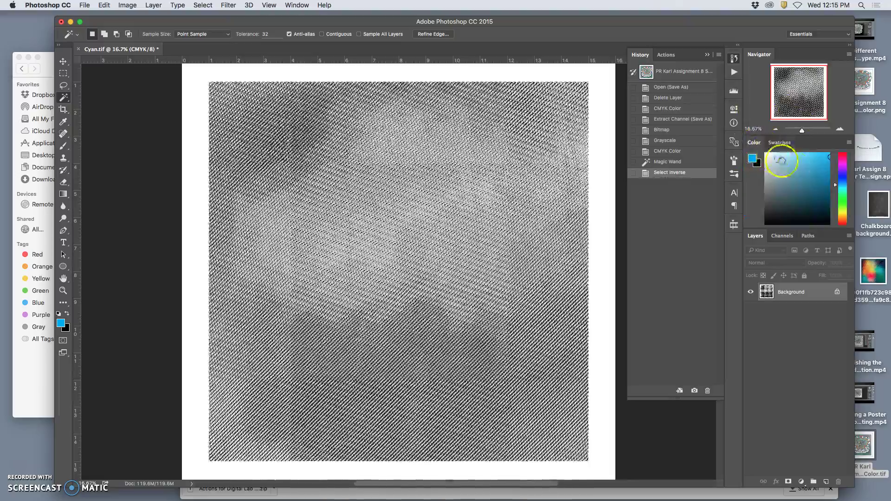
click(297, 5)
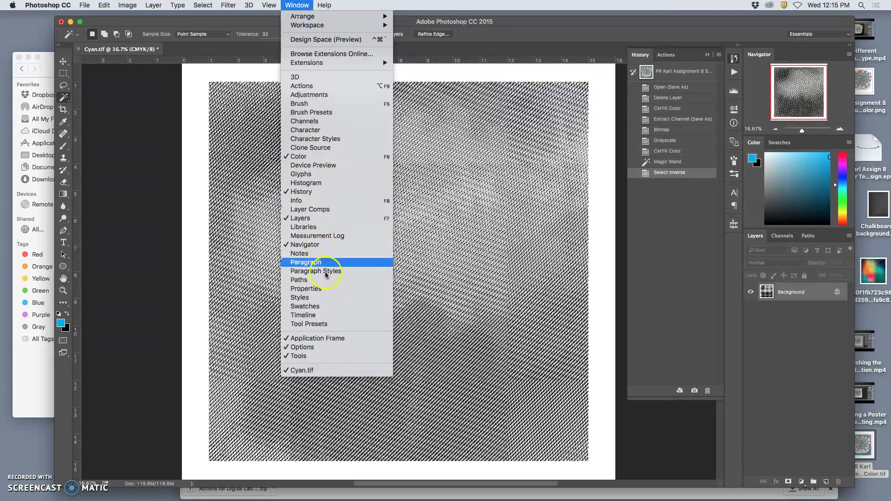
click(328, 306)
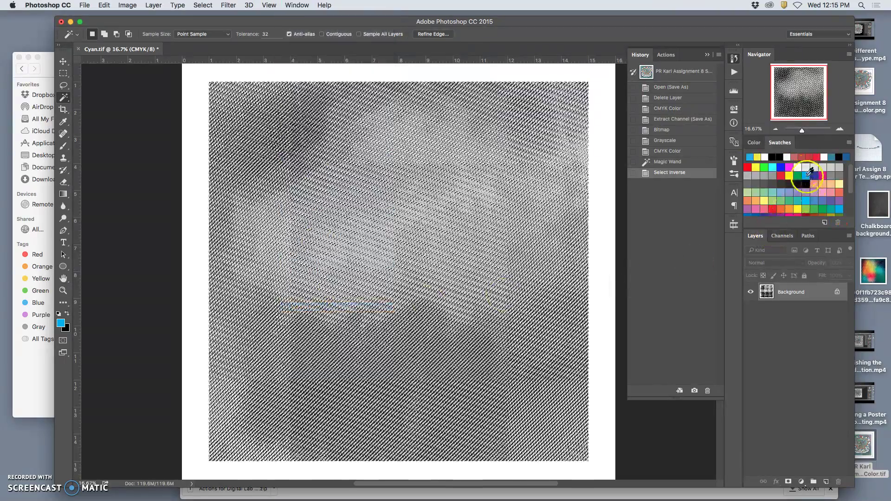
click(825, 223)
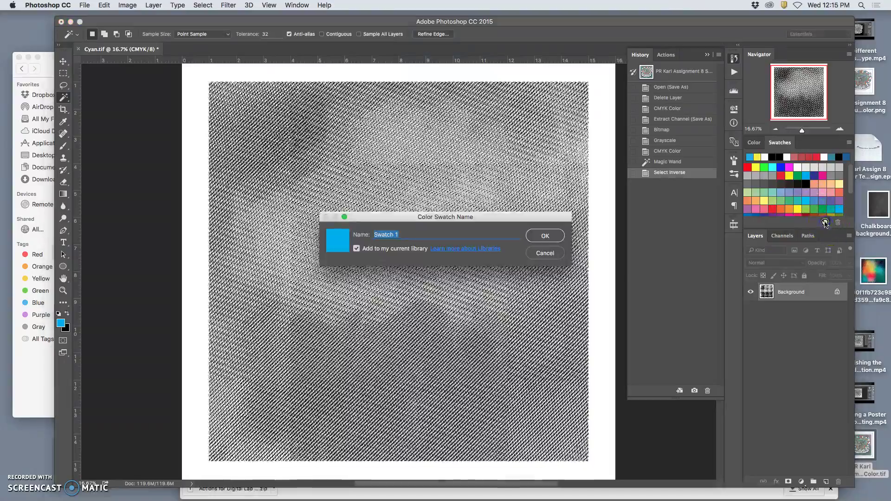
click(545, 236)
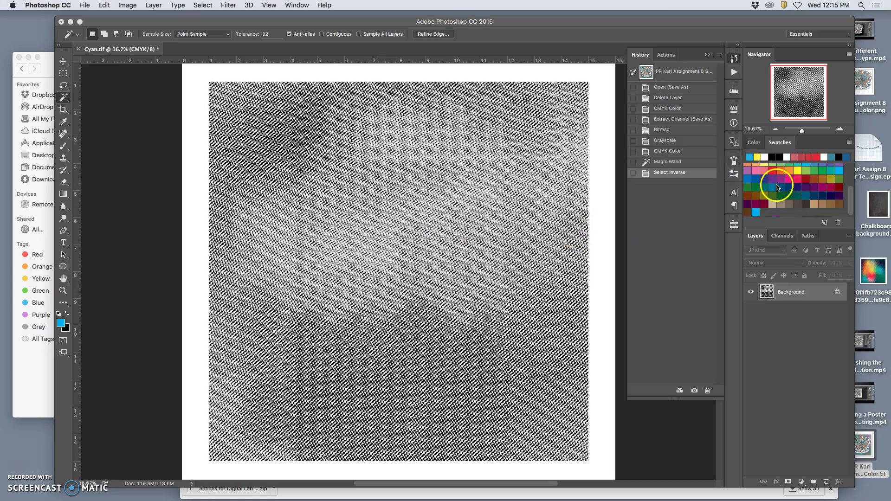
scroll(777, 186, up, 5)
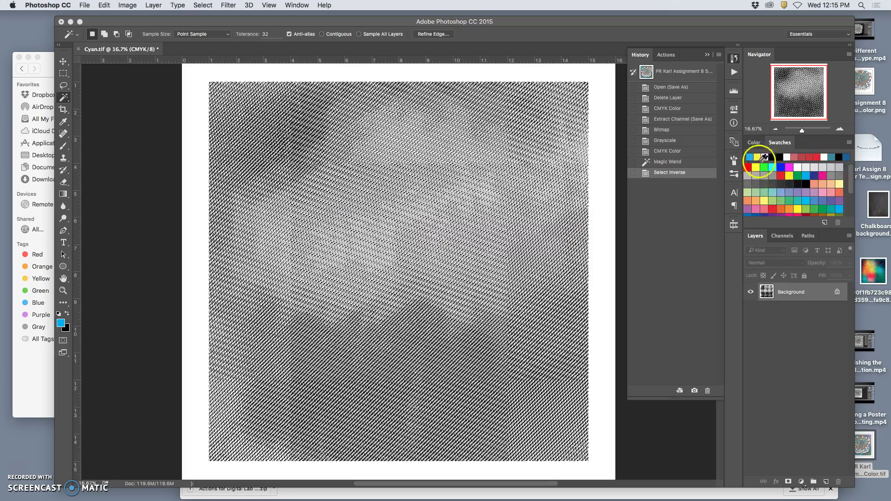
click(750, 158)
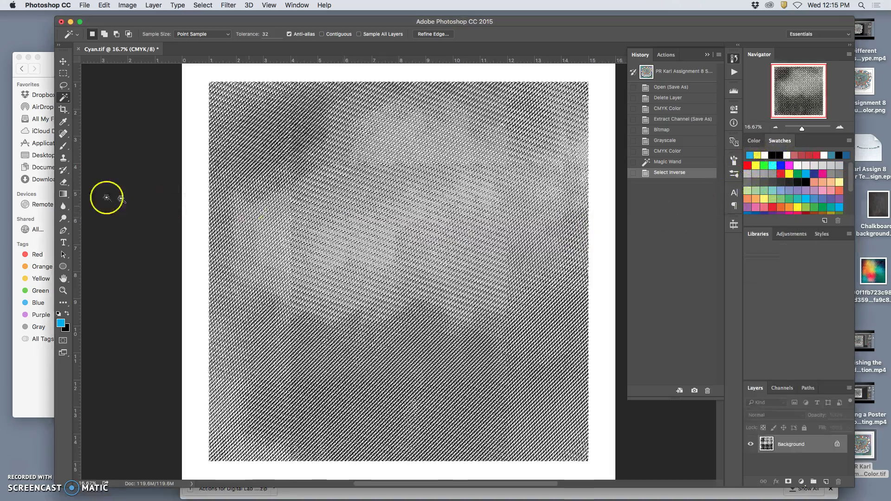
Try to color the selected halftone dots cyan with the Paint Bucket.
click(63, 195)
right_click(63, 195)
click(96, 202)
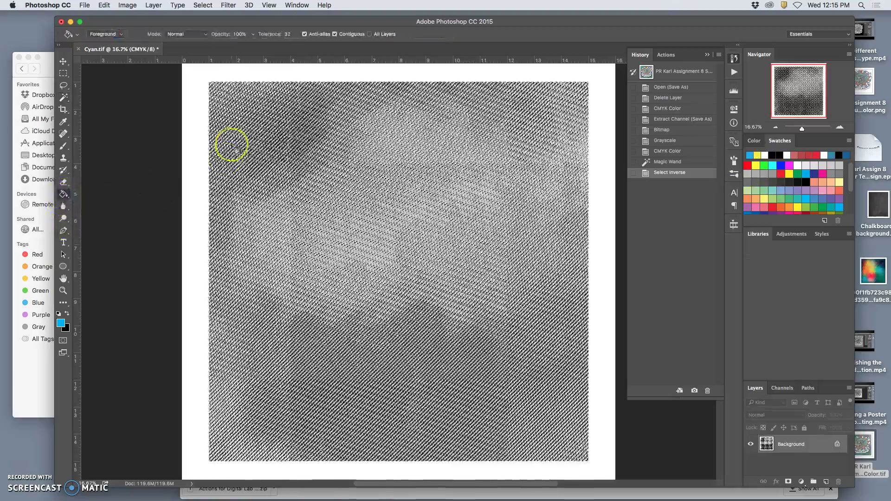
click(234, 142)
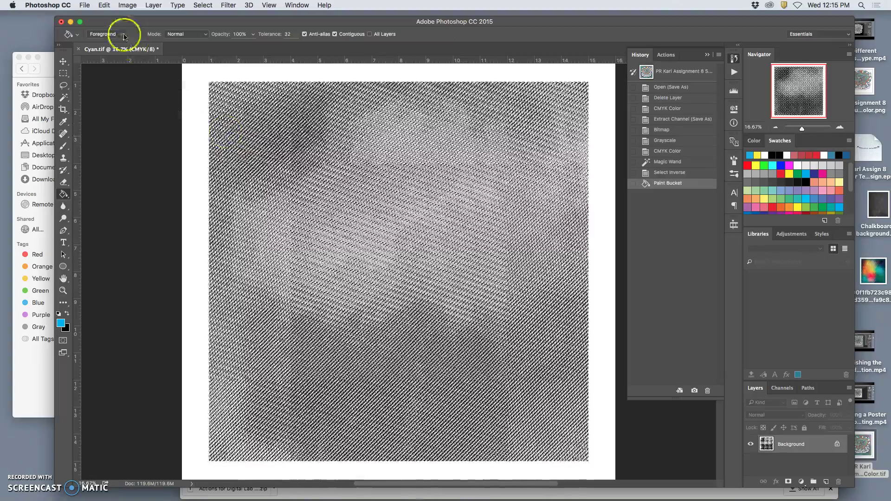
Fill the whole selection of halftone dots with the cyan foreground color using the Fill command, and deselect.
click(105, 5)
click(110, 144)
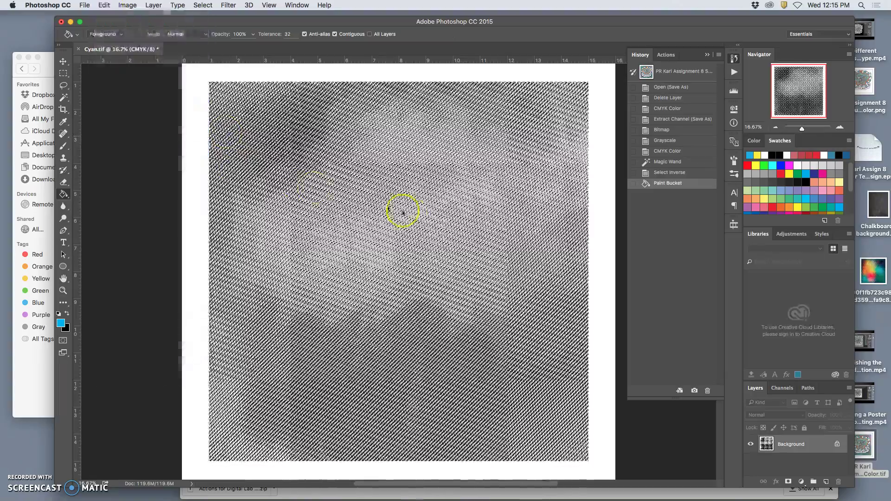
click(438, 205)
click(452, 80)
click(506, 203)
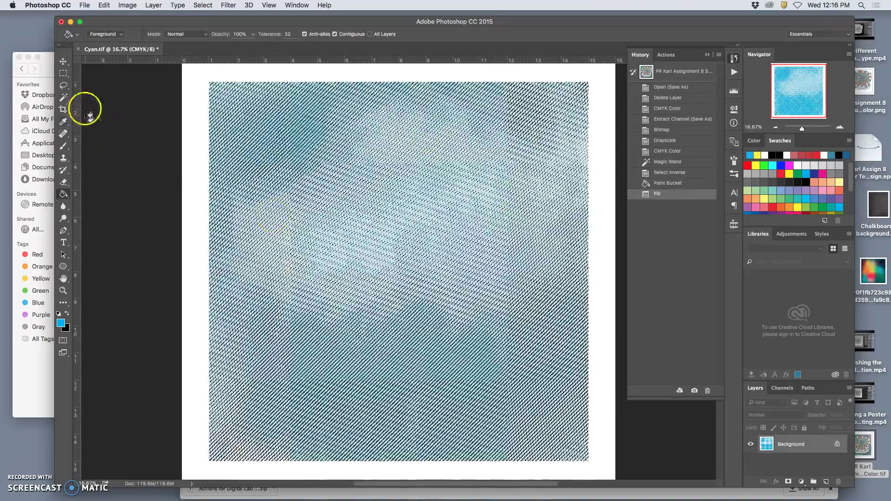
click(64, 85)
click(163, 163)
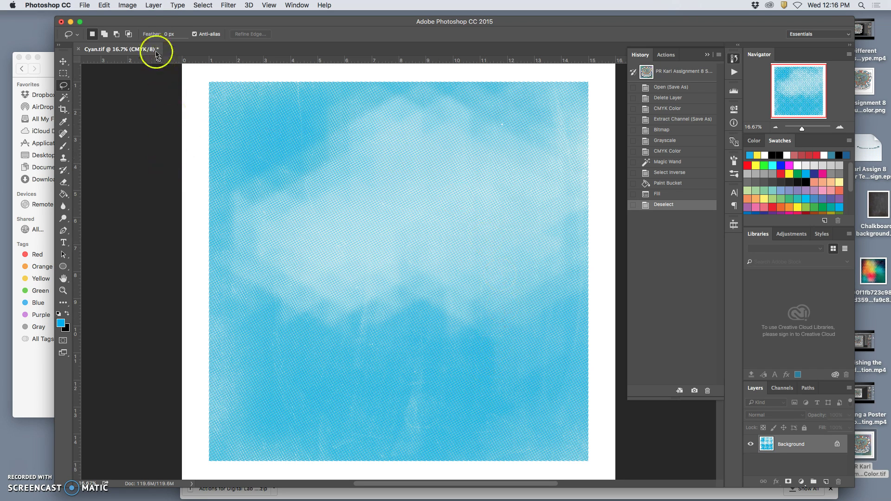
Close Cyan.tif without saving the changes.
drag(150, 24, 151, 40)
drag(158, 126, 149, 43)
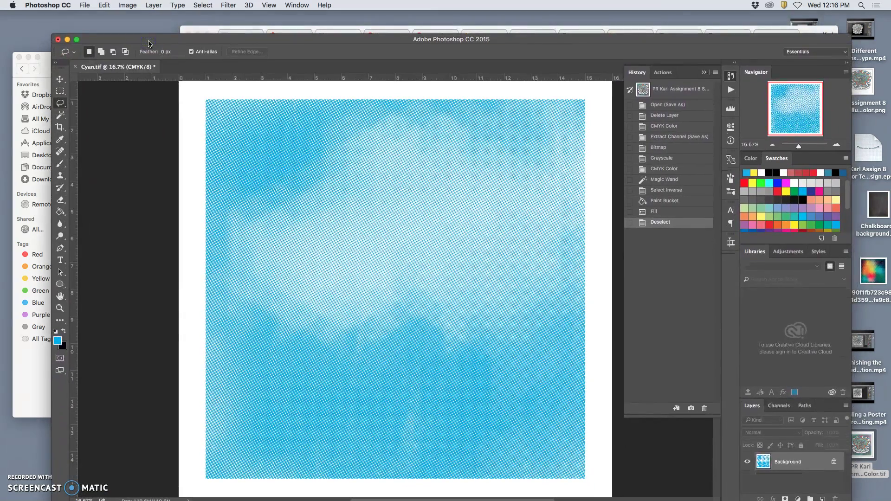
click(75, 67)
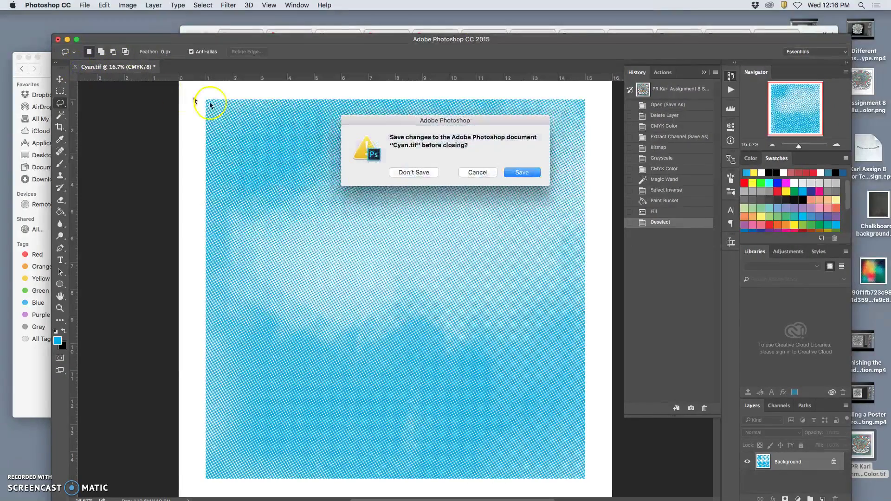
click(419, 176)
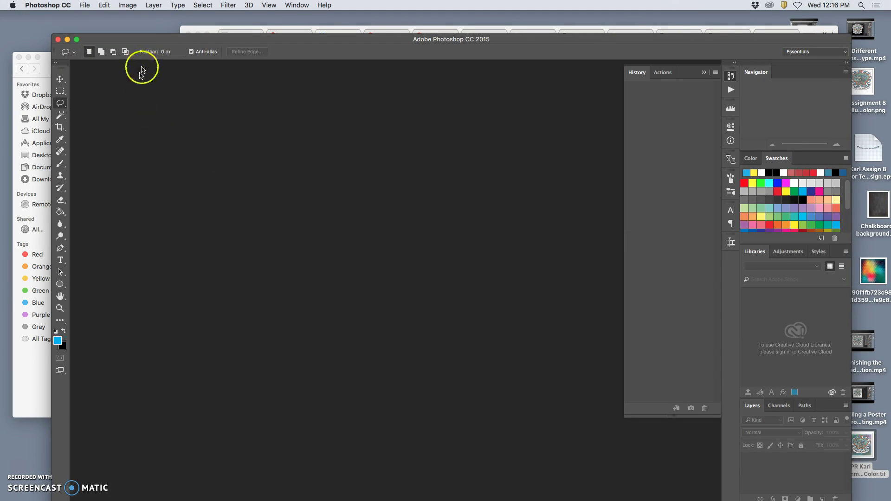
drag(156, 40, 172, 9)
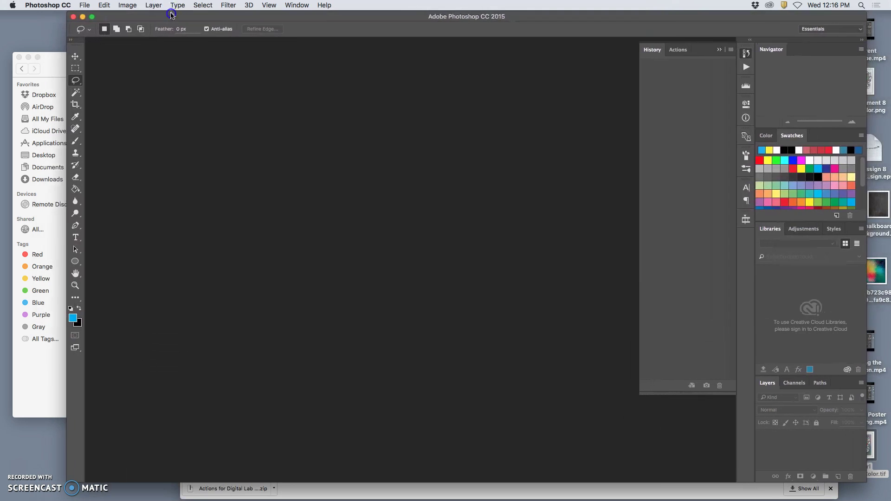
mouse_move(611, 500)
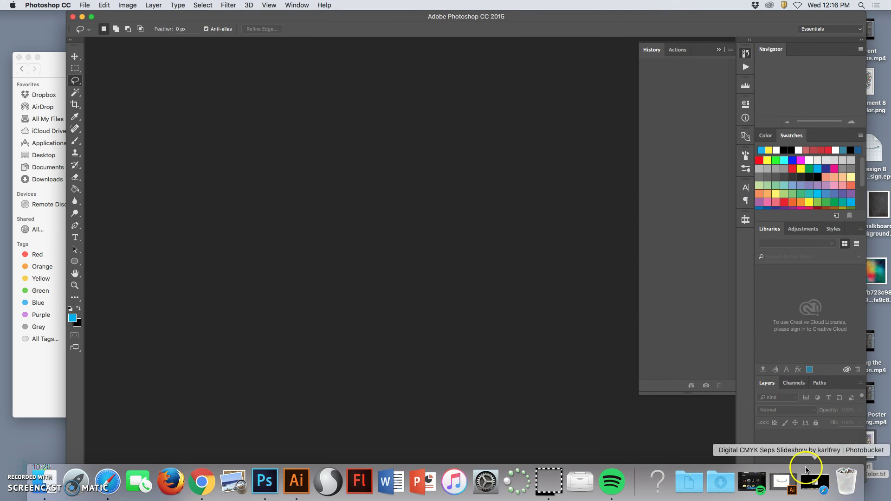
key(F11)
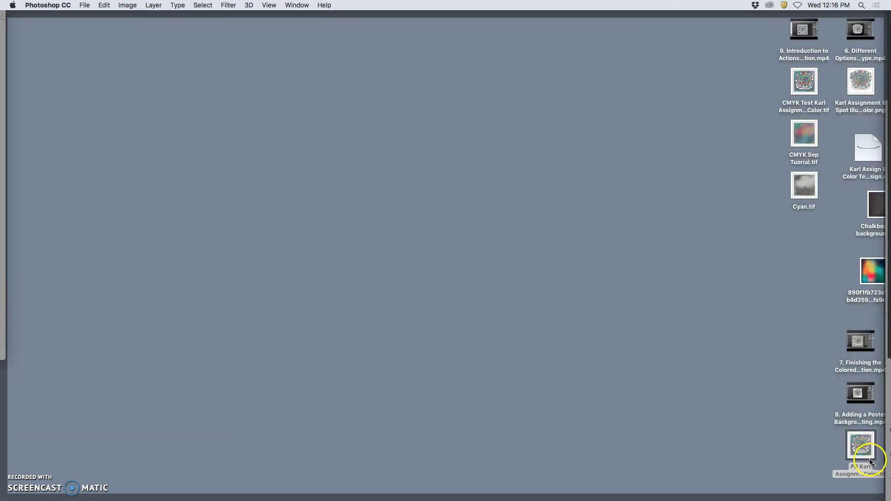
double_click(804, 80)
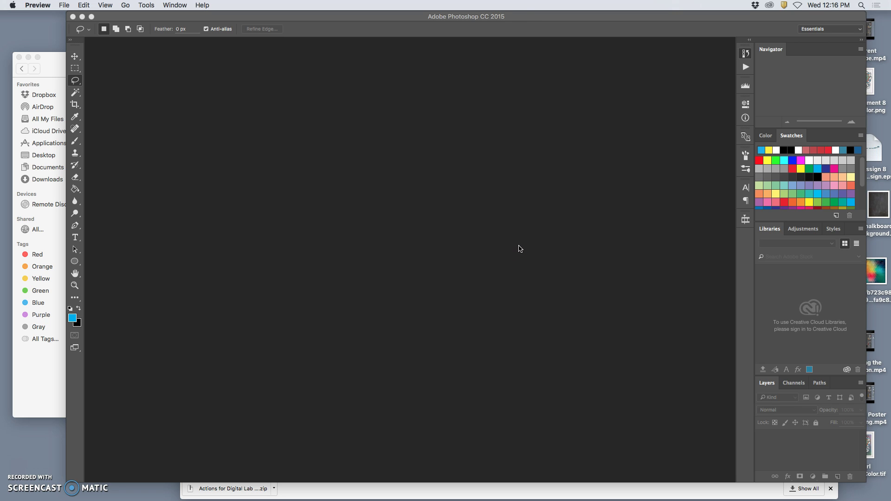
key(F11)
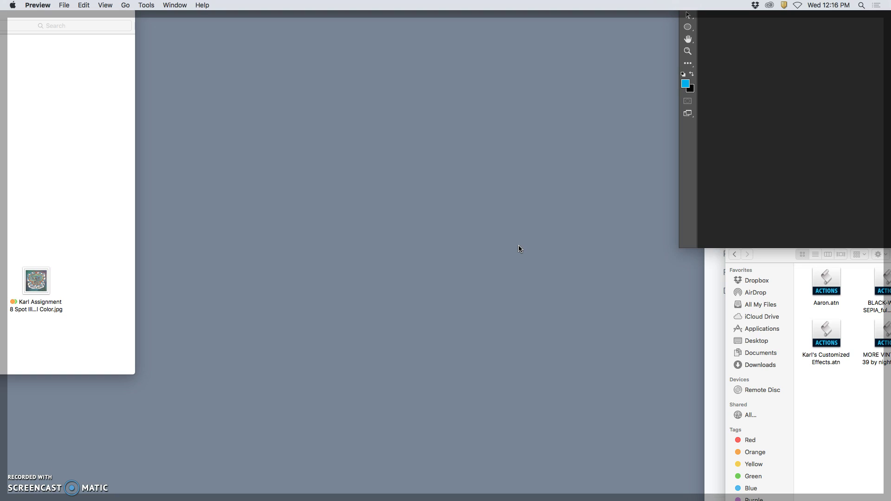
key(F11)
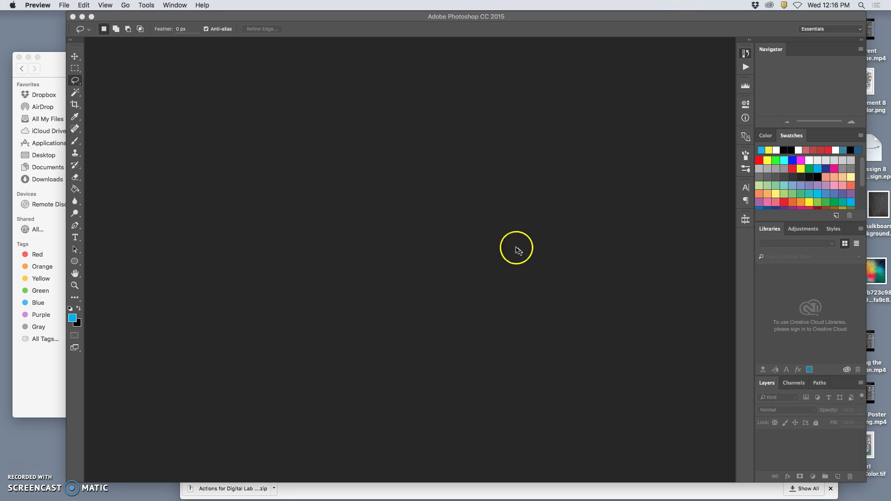
Close the CMYK Test illustration's preview window and open that TIFF from the desktop with Adobe Photoshop CC 2015.
key(F11)
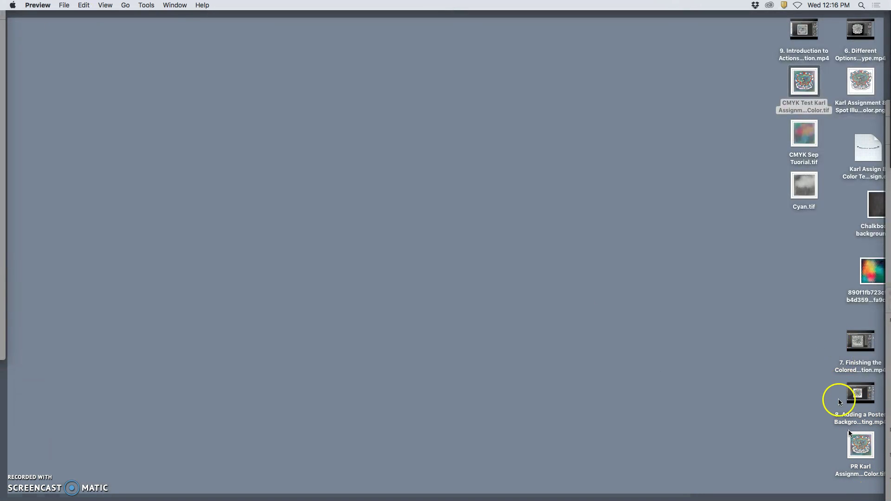
right_click(804, 89)
mouse_move(753, 102)
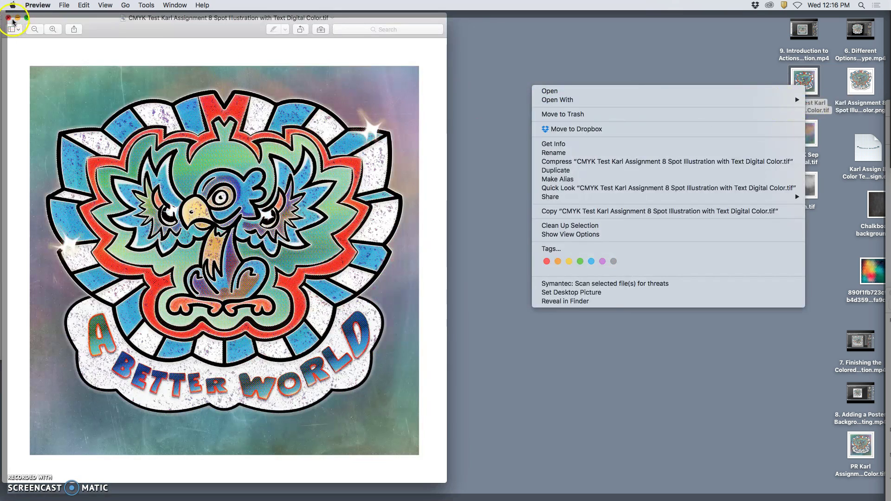
click(9, 18)
click(8, 18)
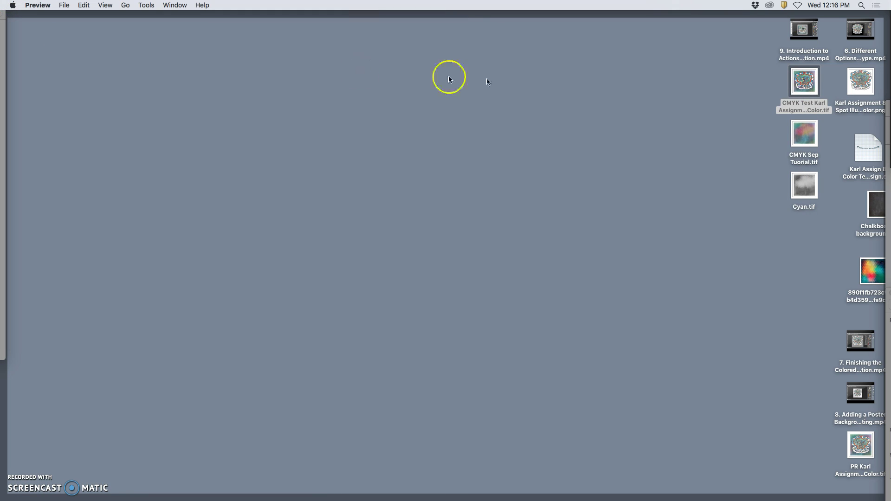
right_click(793, 92)
mouse_move(606, 99)
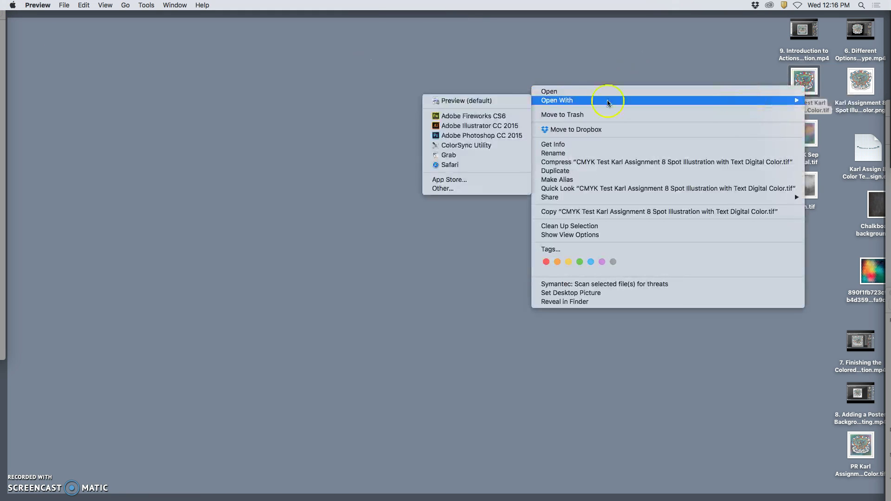
click(464, 136)
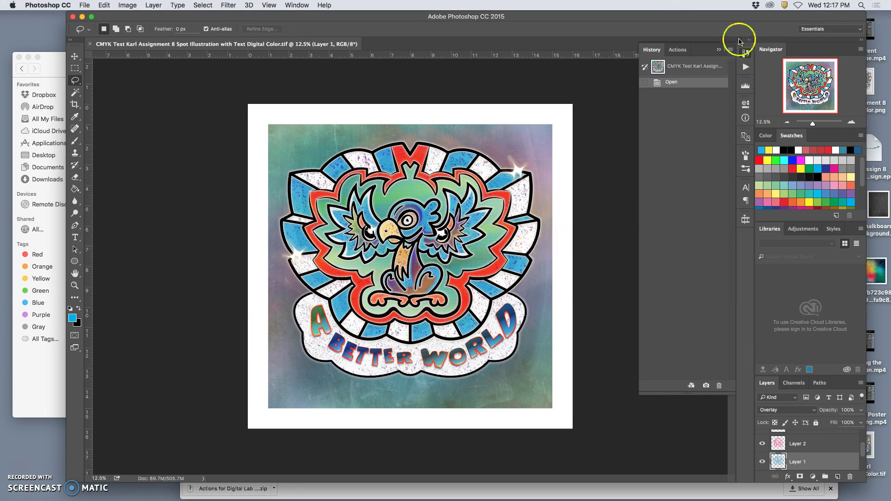
Collapse the History panel and dock the Libraries, Adjustments and Styles panels as icons.
click(723, 52)
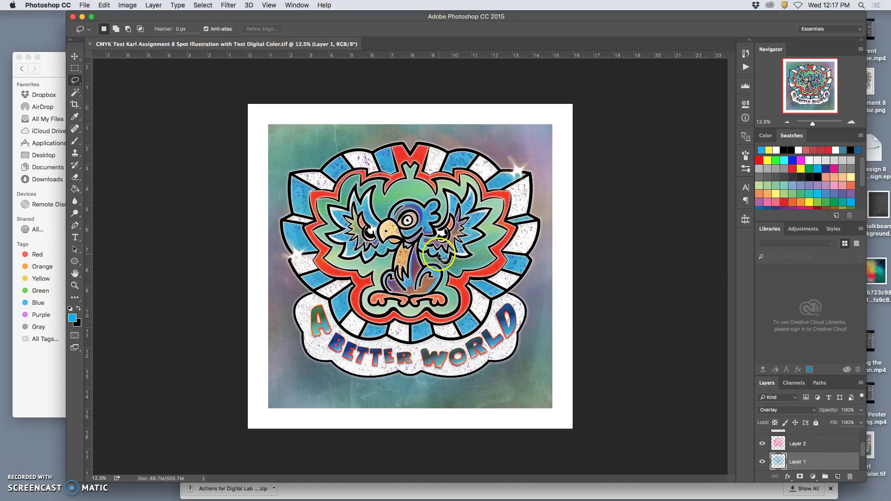
key(super+equal)
key(super+equal)
key(super+equal)
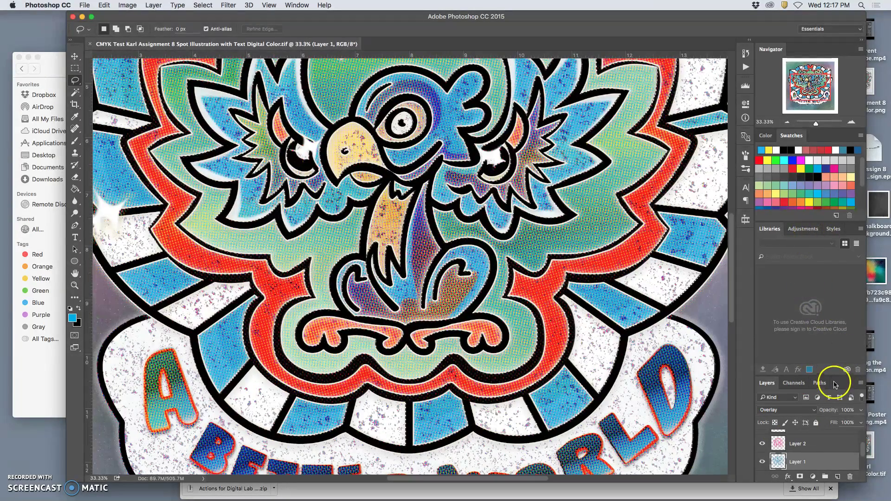
click(769, 230)
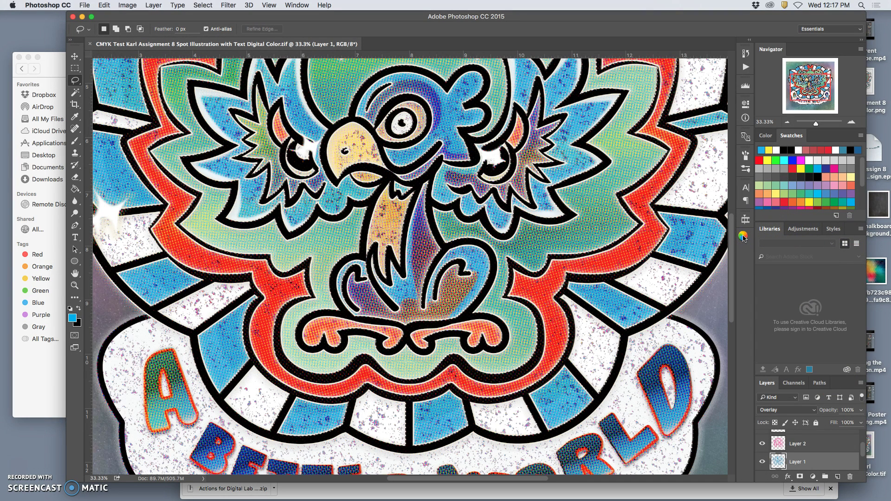
drag(769, 229, 752, 278)
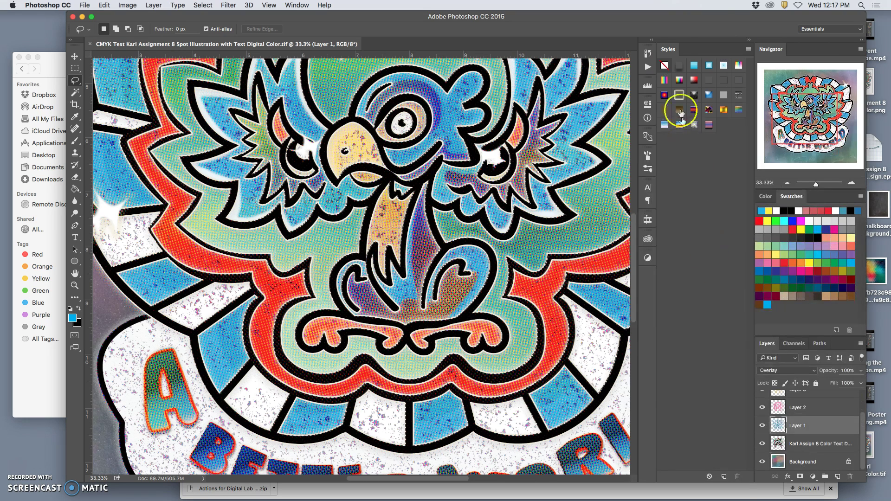
drag(668, 49, 645, 278)
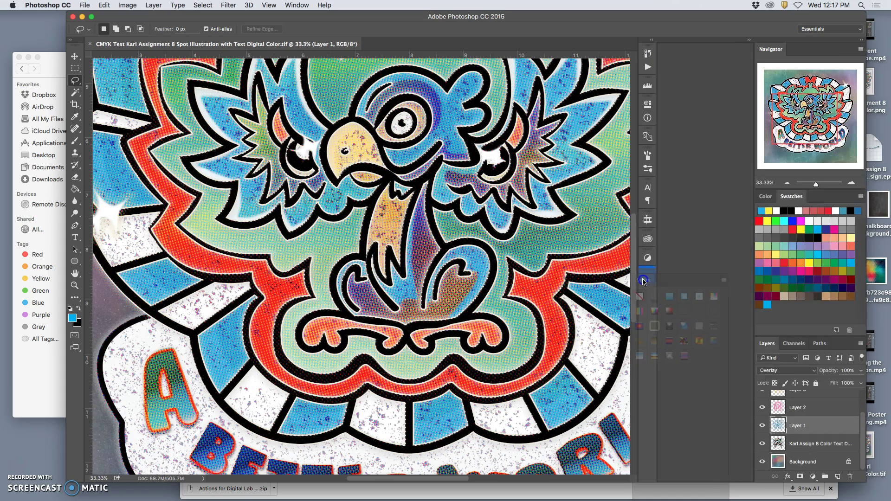
Reduce the magenta halftone Layer 2's saturation to about -36 with a Hue/Saturation adjustment.
click(797, 409)
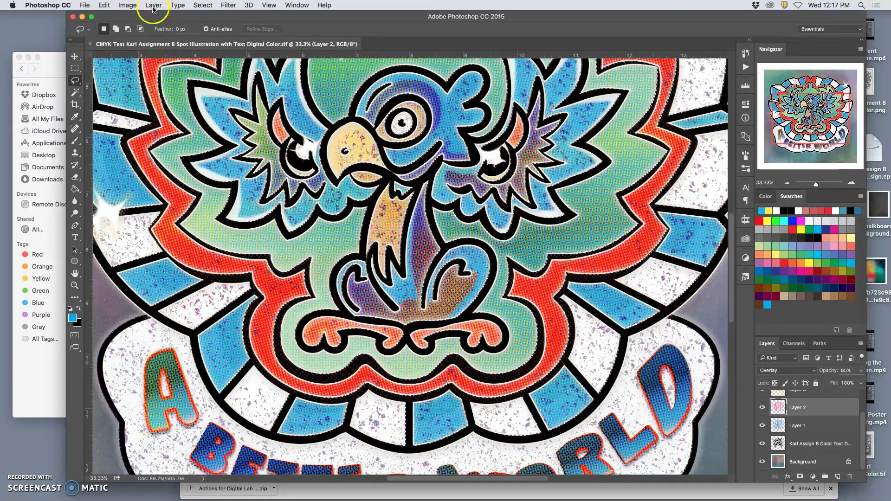
click(127, 5)
mouse_move(143, 30)
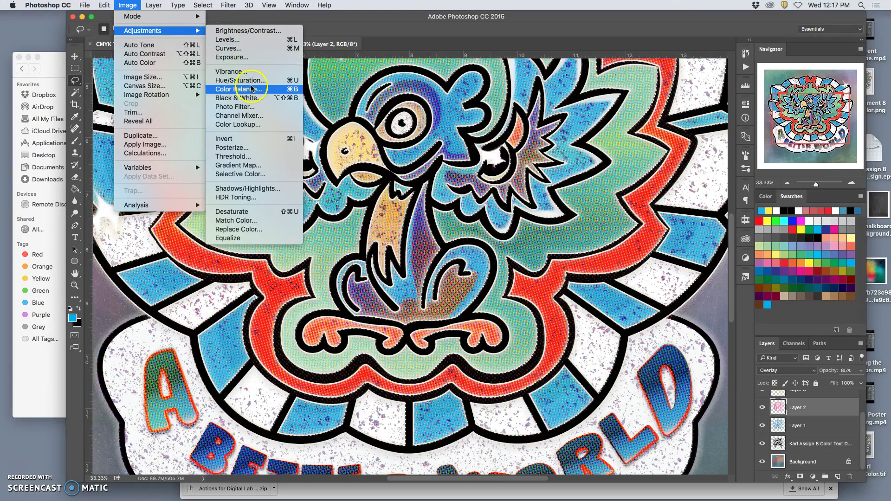
click(239, 80)
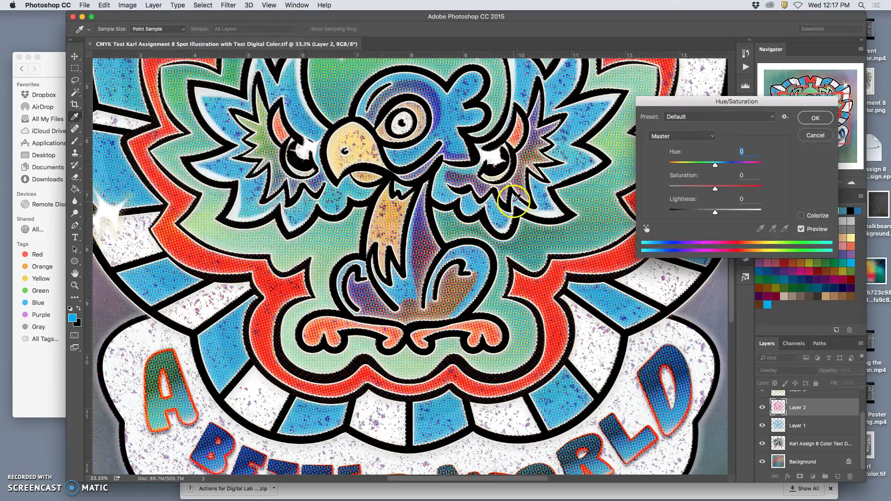
key(super+minus)
key(super+minus)
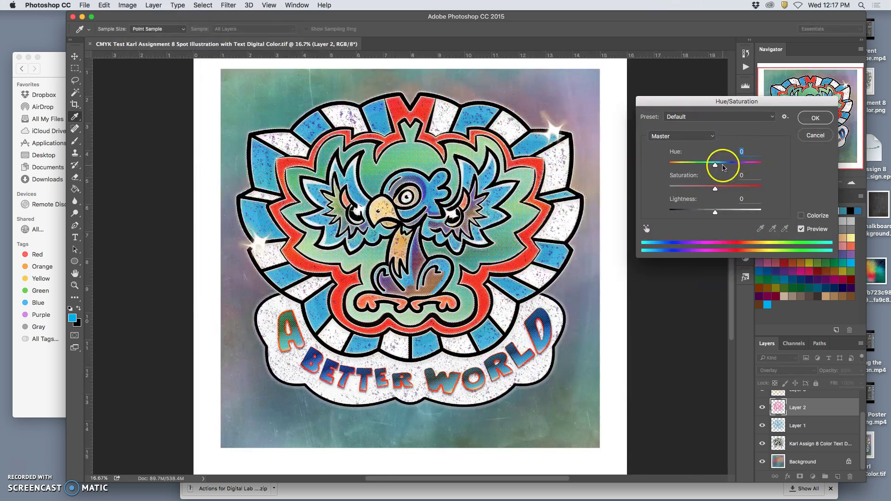
drag(714, 188, 691, 190)
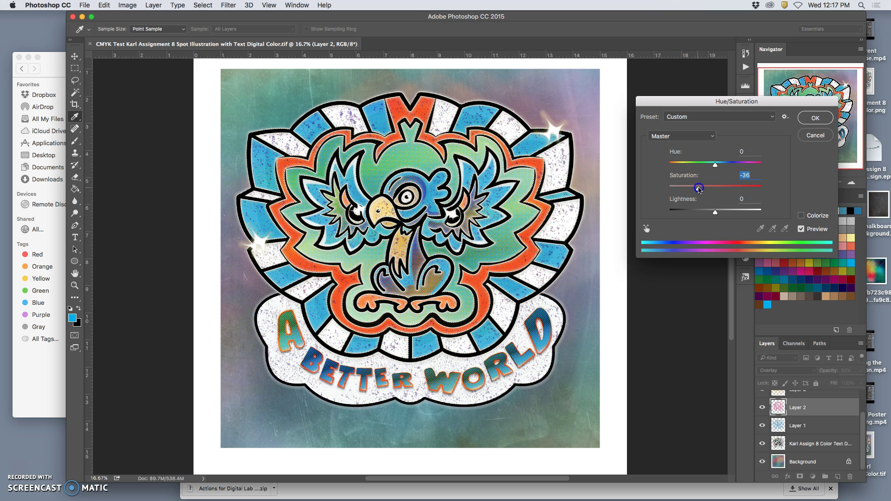
click(814, 118)
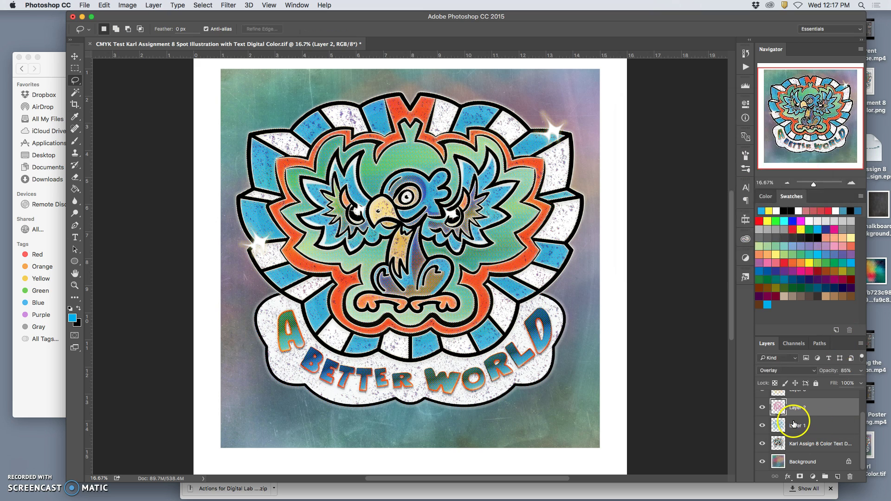
Toggle Layer 3's visibility to compare the illustration with and without its yellow dots, and select that layer.
scroll(816, 425, up, 3)
click(762, 410)
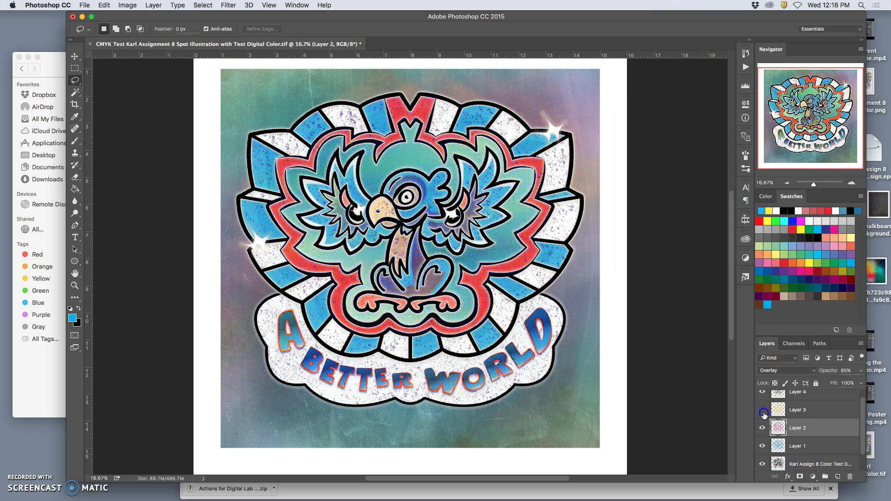
click(762, 411)
click(797, 410)
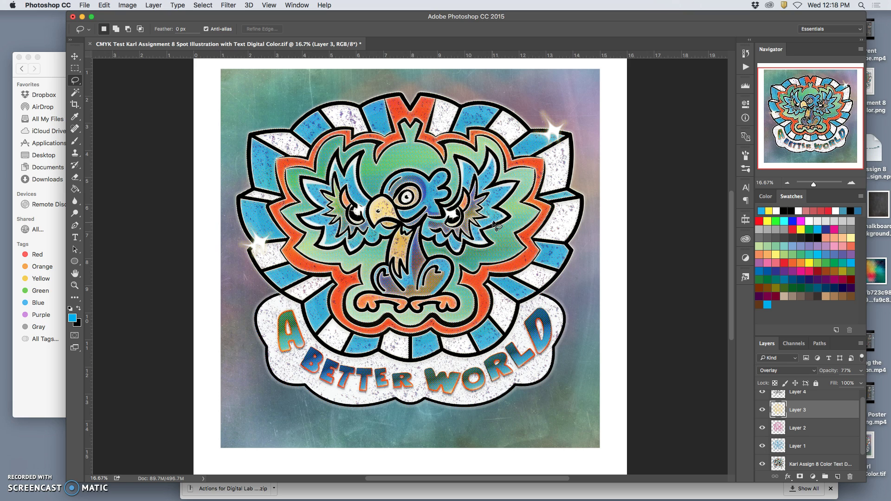
click(761, 409)
Toggle Layers 1, 2 and 3 off and on in turn to compare each separation's effect on the illustration.
scroll(766, 404, up, 1)
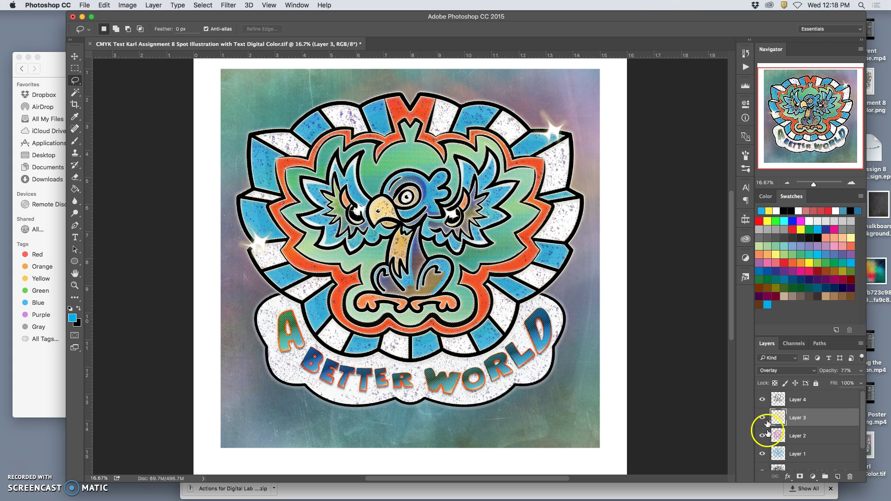
click(762, 454)
click(770, 456)
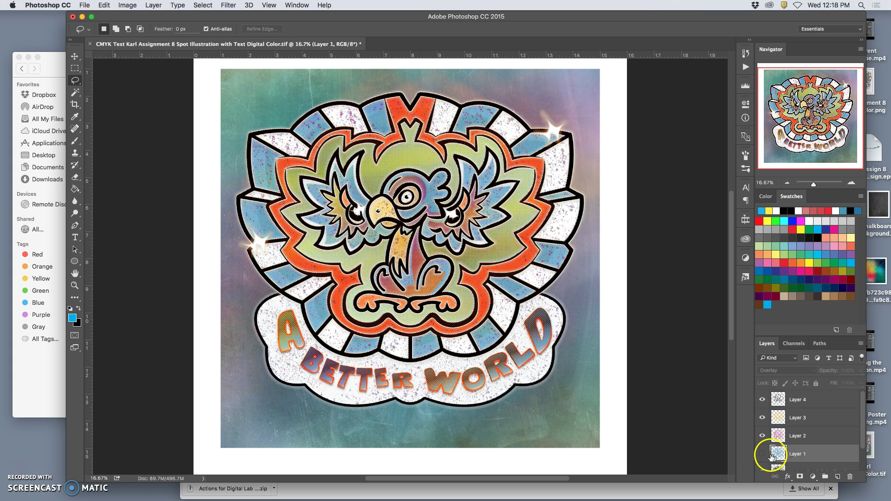
click(762, 453)
click(763, 436)
click(763, 436)
click(762, 417)
click(762, 417)
click(792, 419)
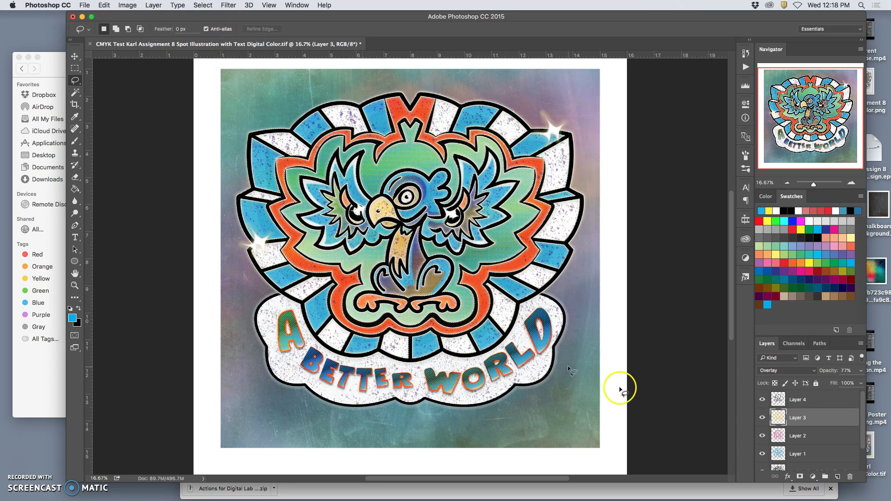
Hide the four halftone layers and show Layers 1, 2 and 3 again, keeping the black Layer 4 hidden.
click(762, 402)
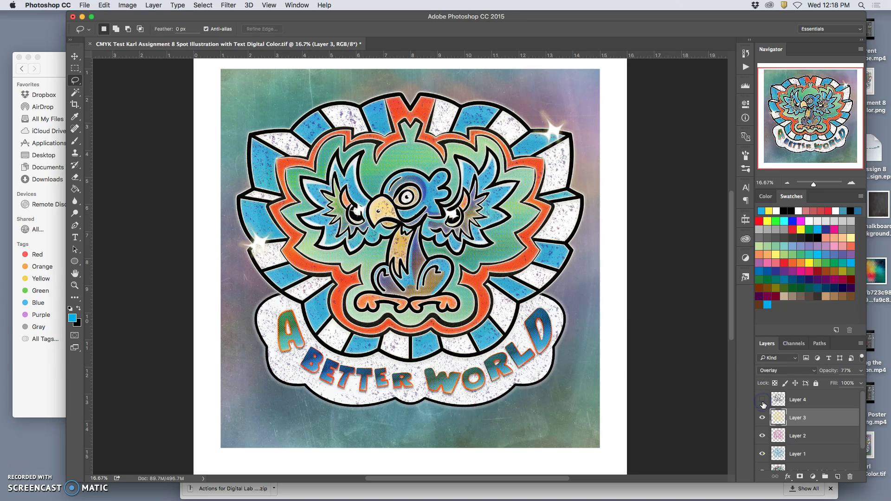
click(762, 401)
click(763, 402)
click(760, 418)
click(762, 453)
scroll(789, 455, down, 2)
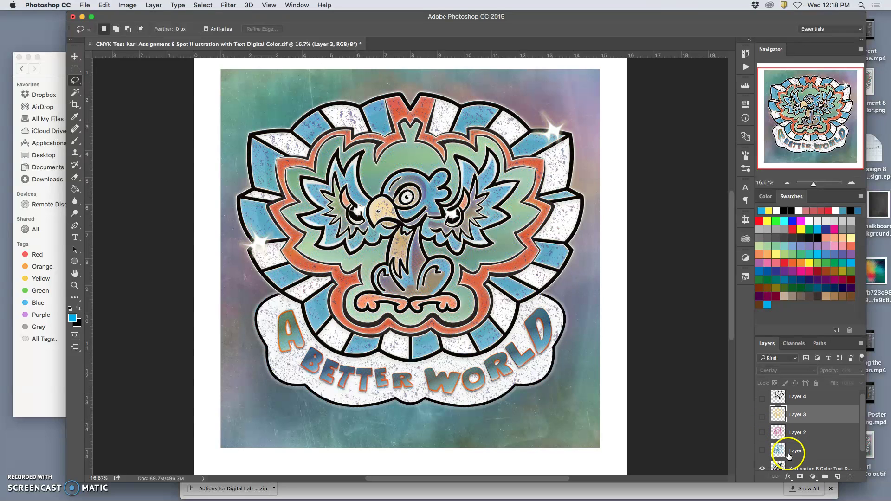
click(761, 425)
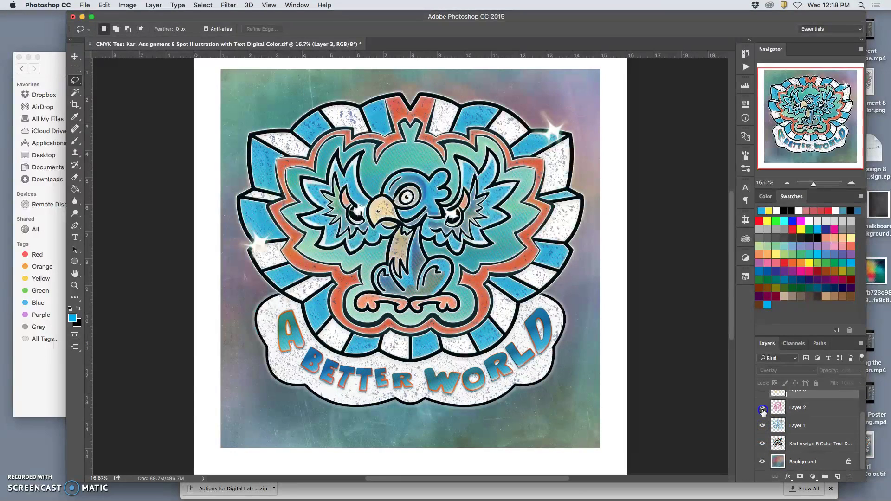
click(761, 407)
scroll(788, 427, up, 1)
click(762, 409)
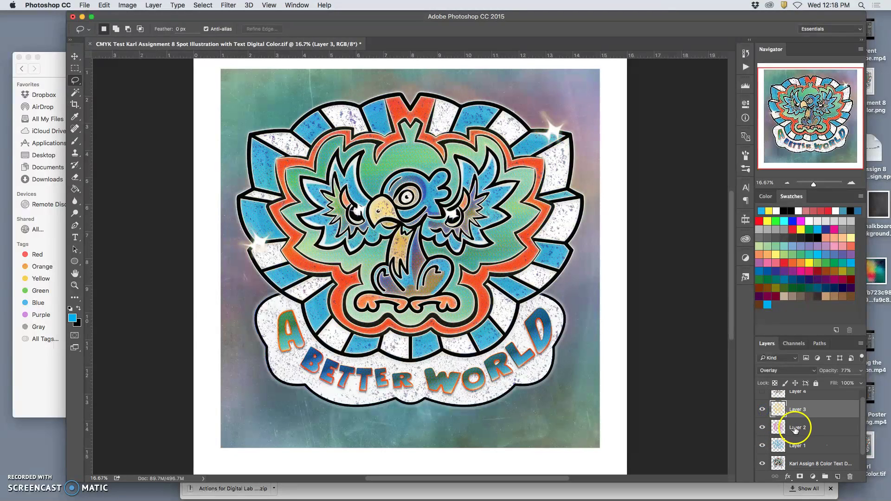
Adjust Layer 2 with Hue/Saturation, setting the hue to -13 and the saturation to -24.
click(797, 427)
click(127, 5)
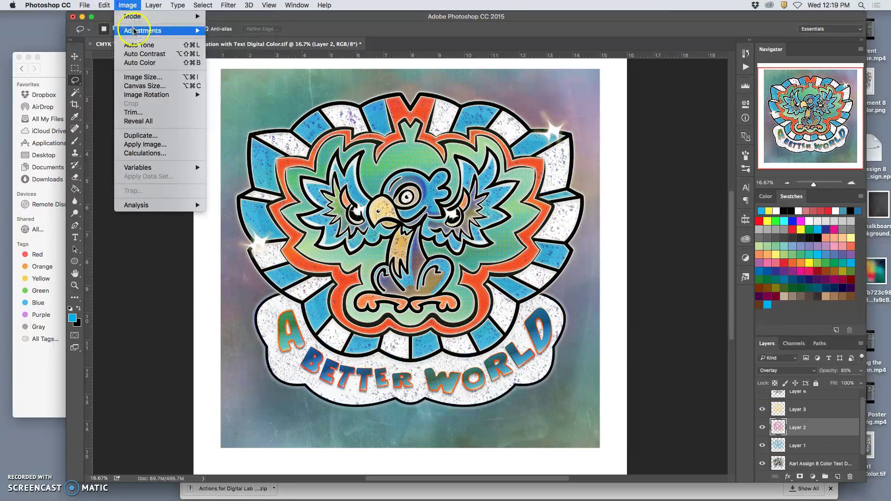
mouse_move(141, 30)
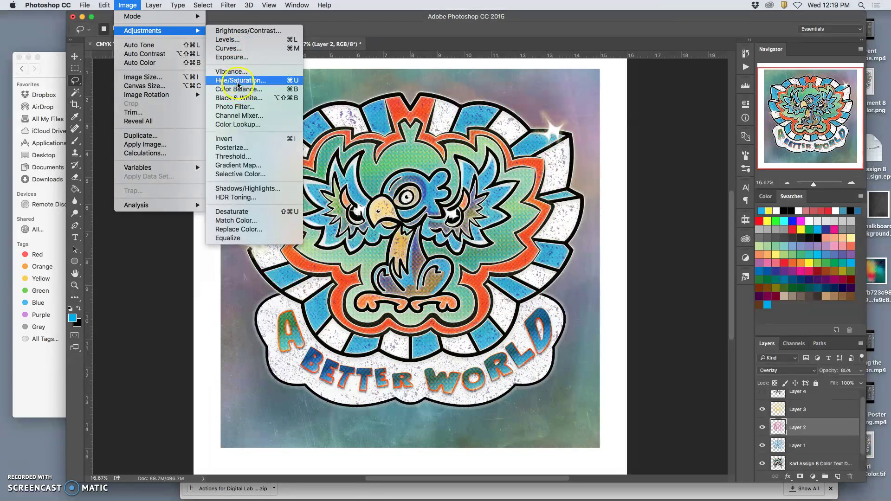
click(238, 80)
drag(713, 189, 716, 167)
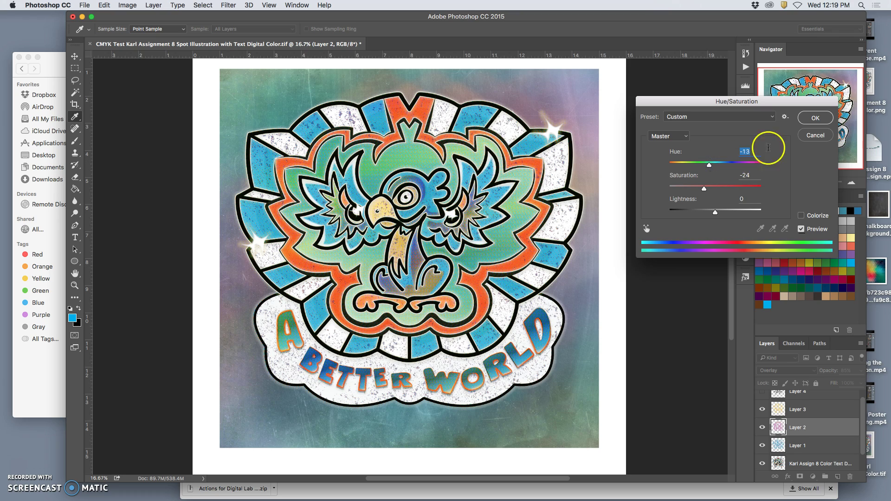
click(815, 118)
key(l)
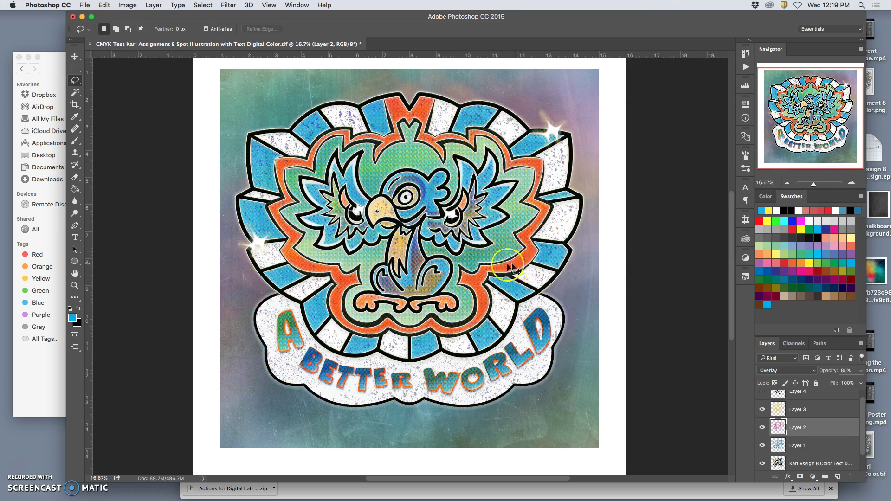
Examine the overlapping halftone dots up close across the bird's body, green areas, outlines and striped border.
scroll(464, 264, up, 5)
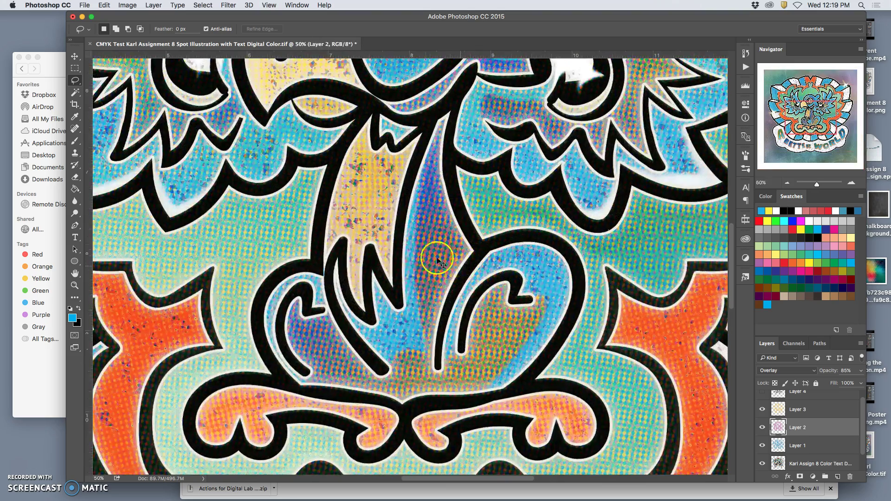
scroll(319, 238, up, 4)
scroll(319, 238, left, 3)
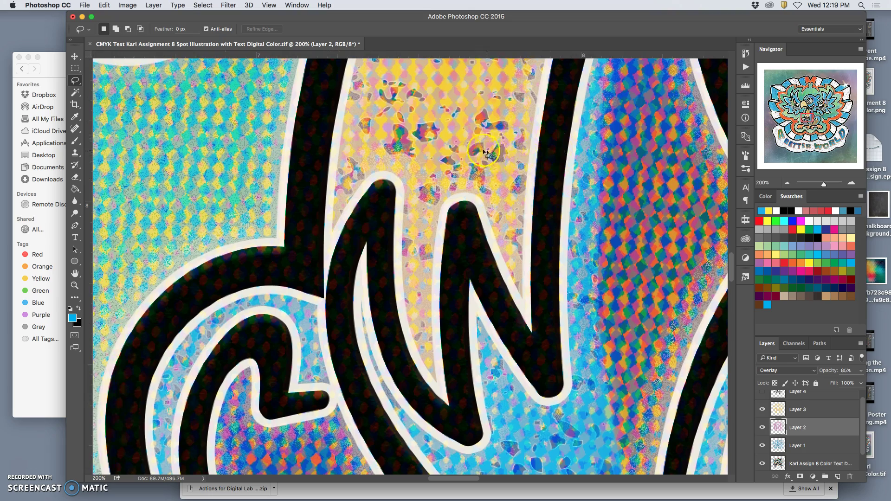
scroll(218, 153, left, 10)
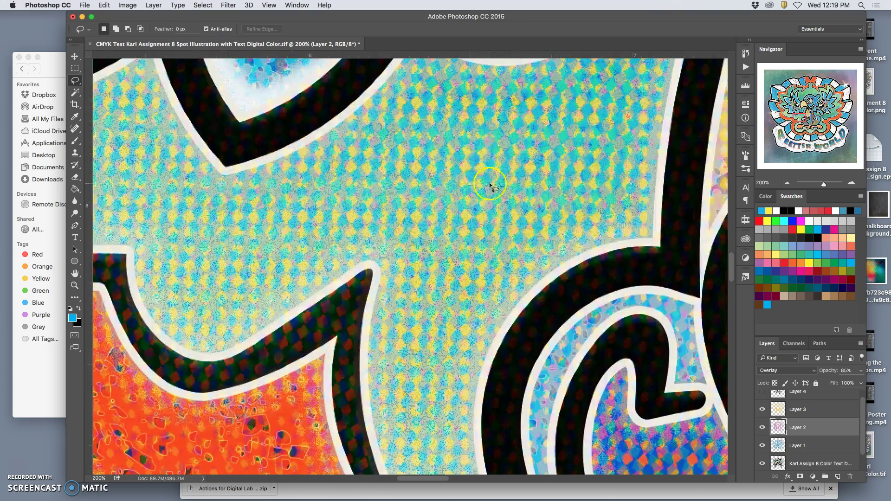
scroll(393, 229, right, 1)
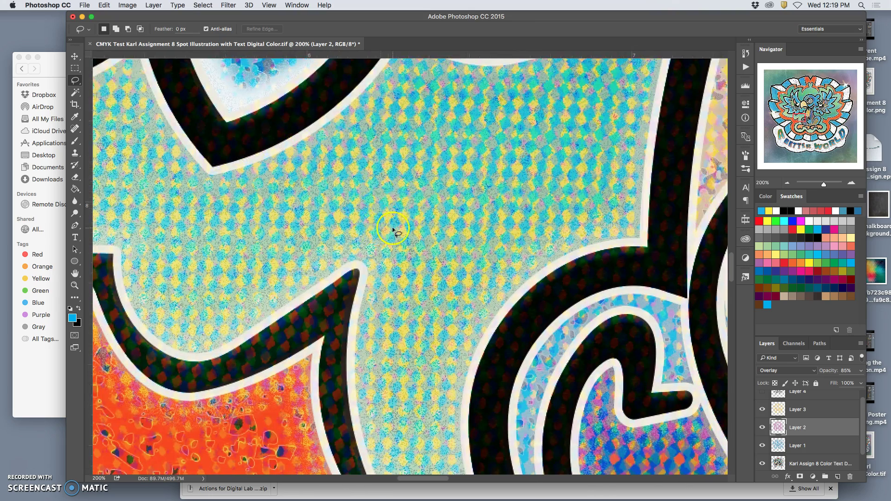
scroll(392, 228, down, 10)
scroll(392, 228, right, 1)
scroll(392, 228, down, 8)
scroll(393, 229, right, 15)
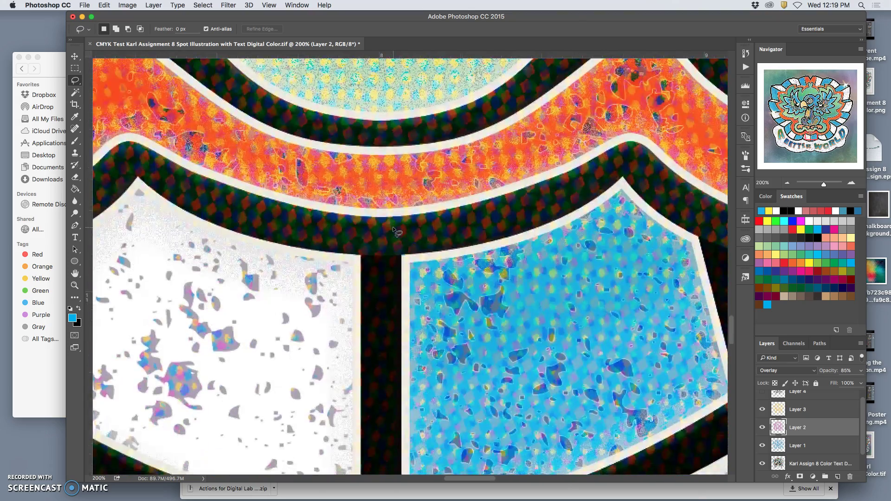
key(super+minus)
key(super+minus)
key(super+minus)
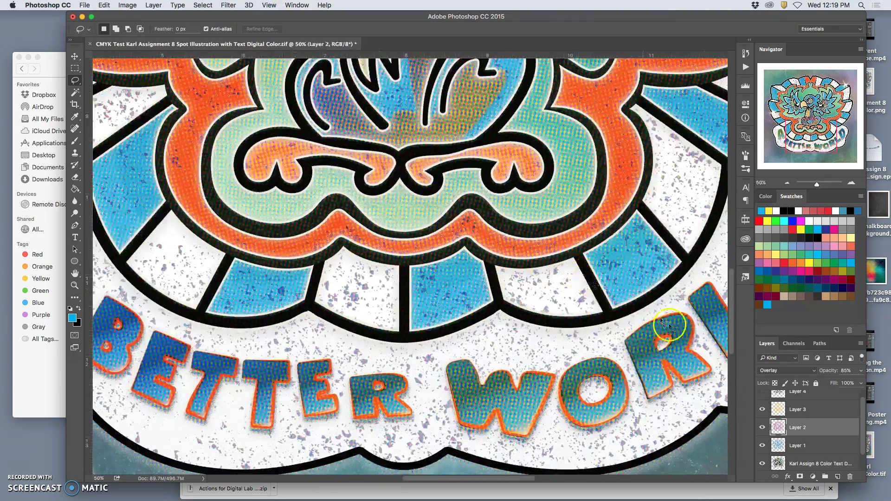
Select the black outlines on the color text design layer with the Magic Wand, copy them to a new layer, and place it above Layer 4.
scroll(796, 445, down, 1)
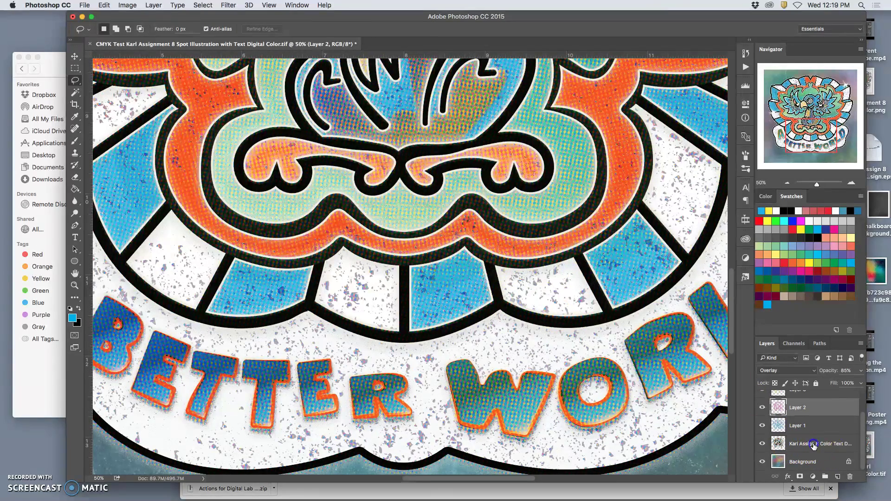
click(815, 451)
click(75, 93)
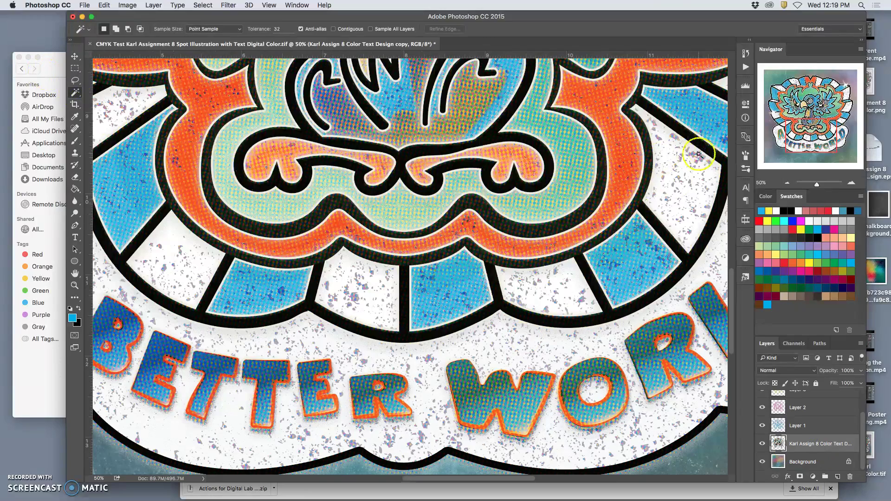
click(611, 319)
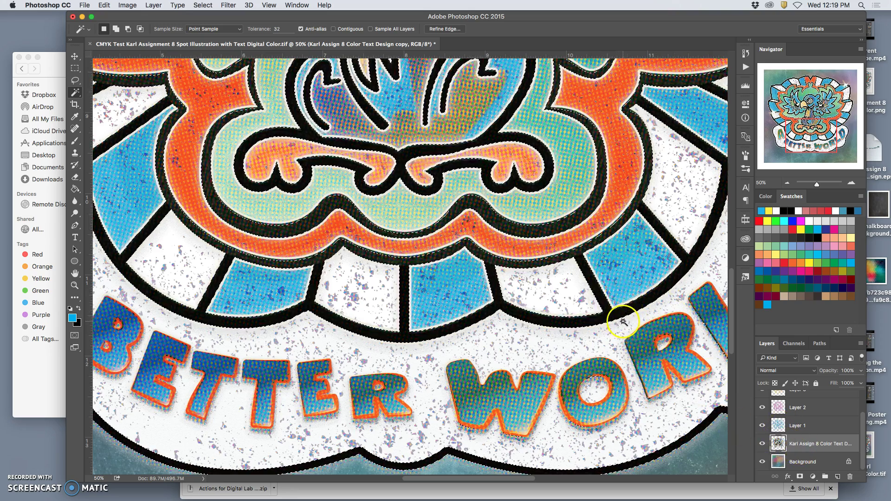
key(super+j)
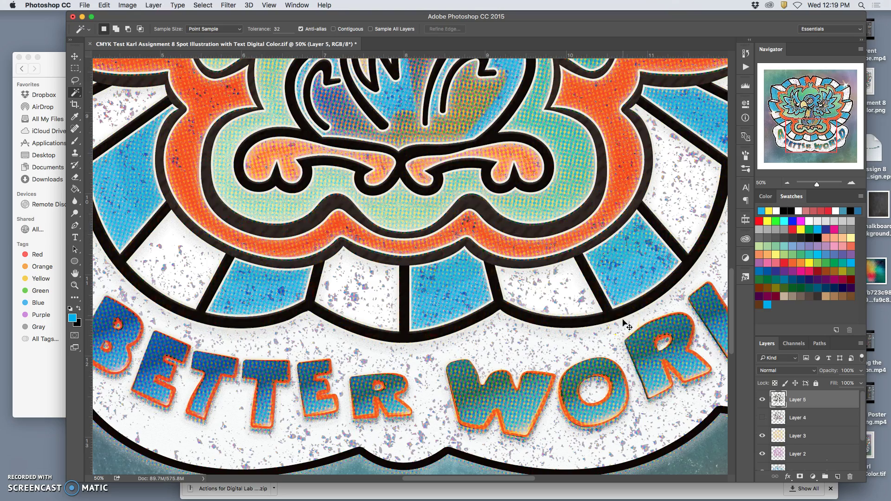
Review the whole illustration and its layer stack with the solid outline layer on top.
scroll(531, 225, up, 15)
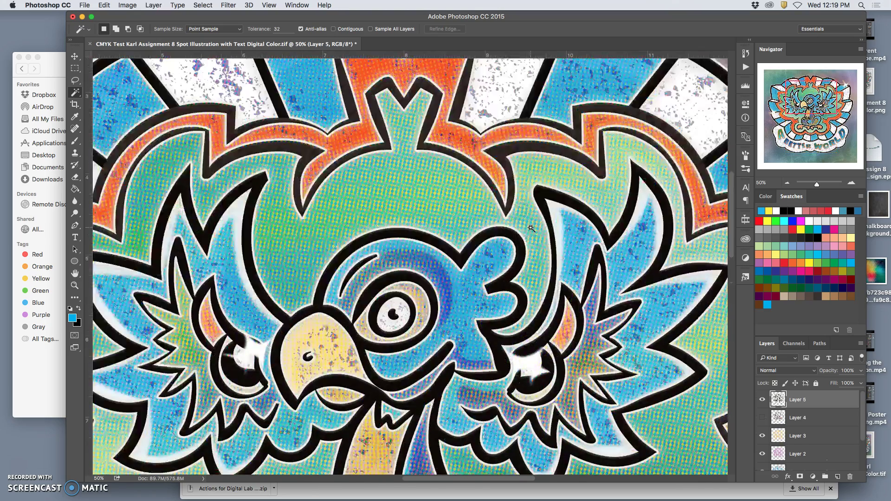
scroll(531, 228, up, 2)
key(super+minus)
key(super+minus)
key(super+minus)
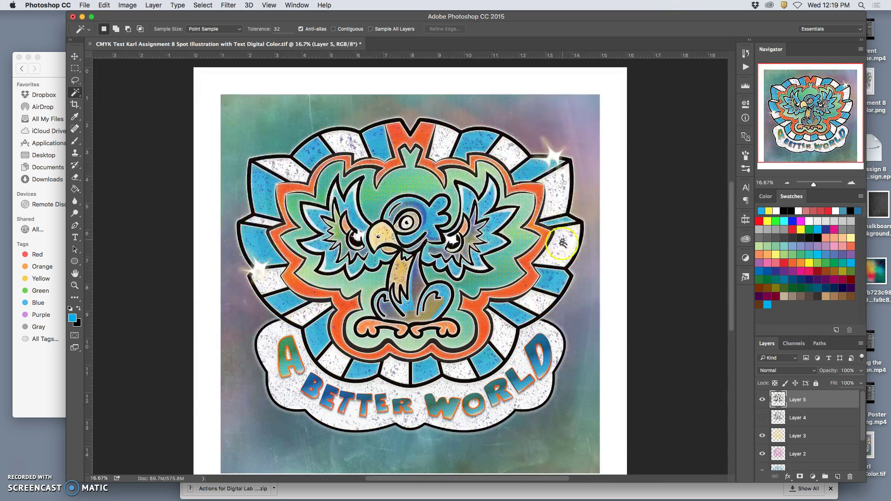
click(584, 280)
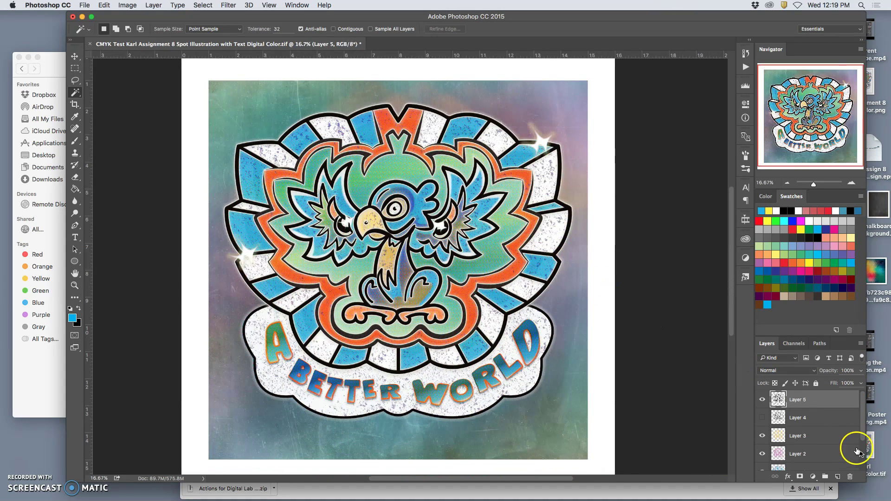
scroll(830, 446, down, 3)
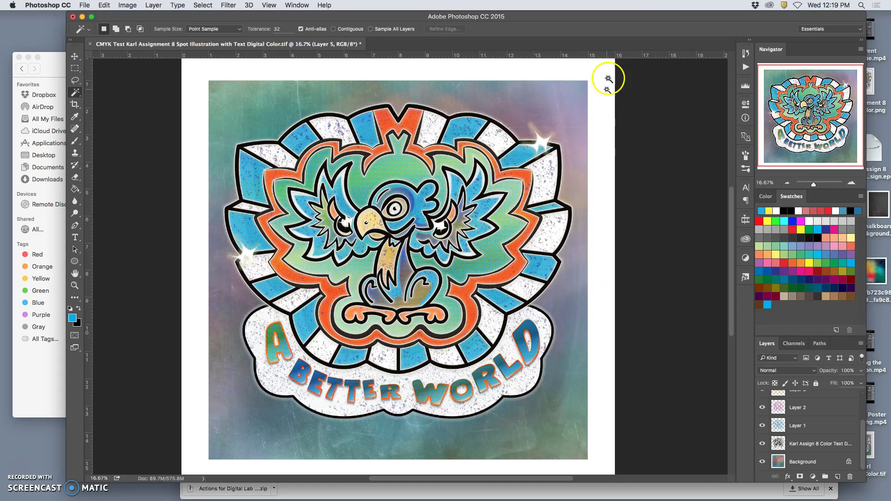
Save the layered halftone illustration file.
drag(603, 16, 578, 15)
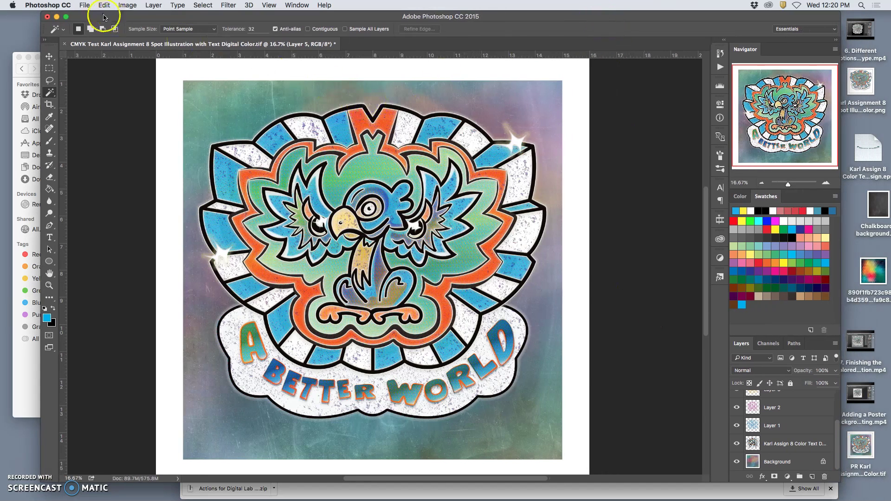
click(85, 5)
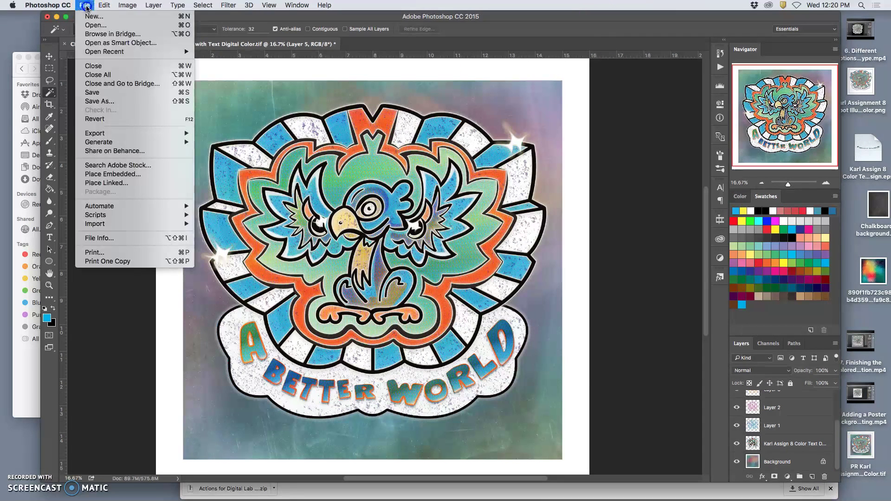
click(113, 97)
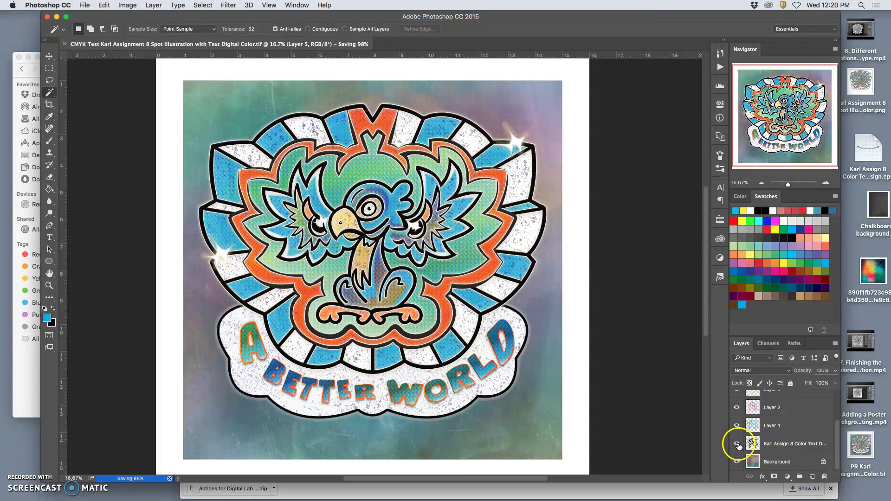
Hide the color text design layer and Layers 1 through 5, leaving only the Background shown, and select the Background layer.
click(738, 444)
click(738, 425)
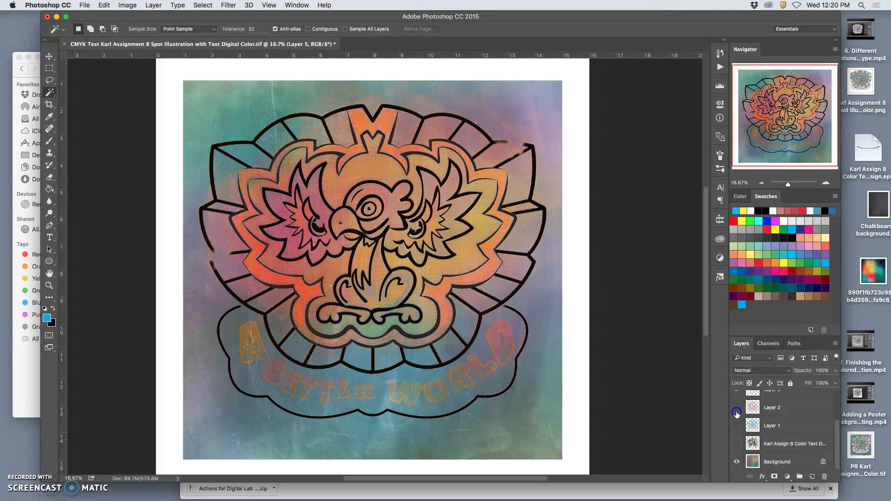
click(736, 413)
scroll(738, 415, up, 3)
click(738, 416)
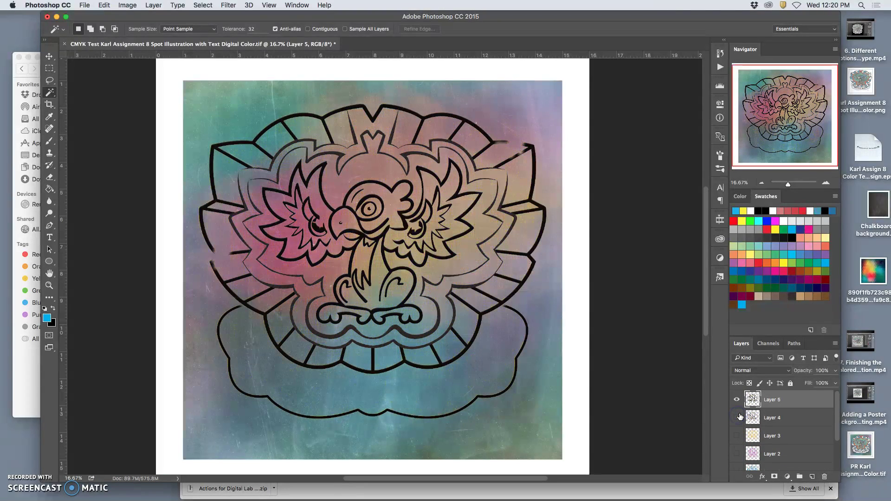
click(737, 399)
scroll(743, 415, down, 3)
click(768, 461)
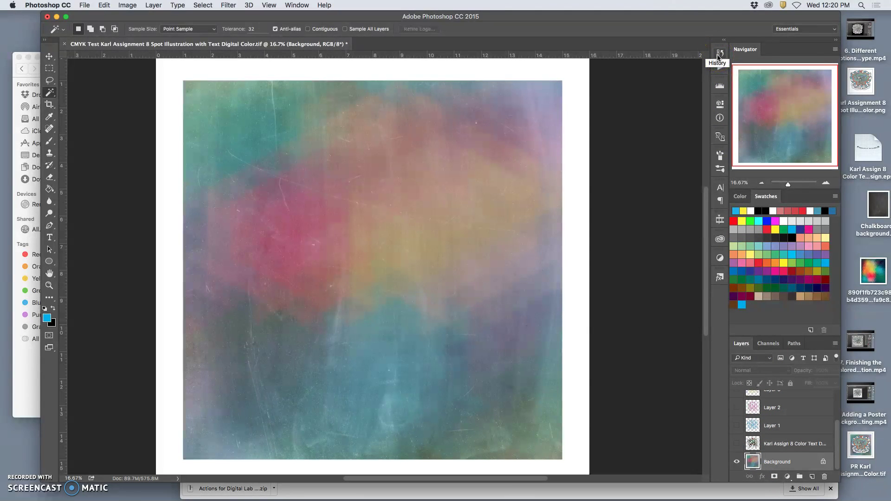
Run the CMYK FULL RUN action from the KARL-Color Seps set on the background, flattening the yellow, magenta and black copies for the mode change.
click(720, 69)
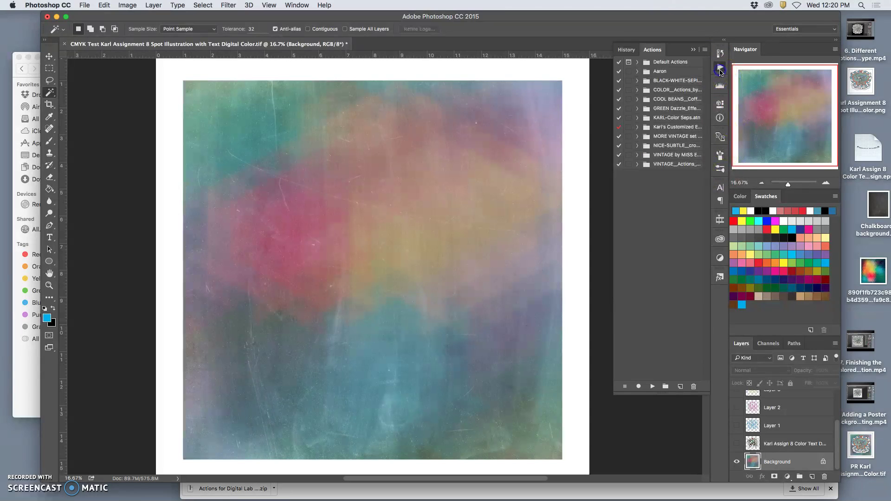
click(637, 118)
click(664, 166)
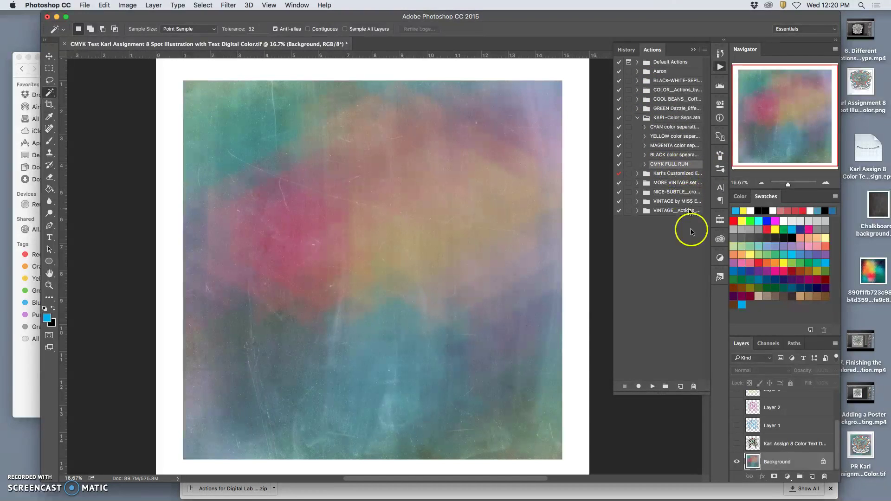
click(653, 386)
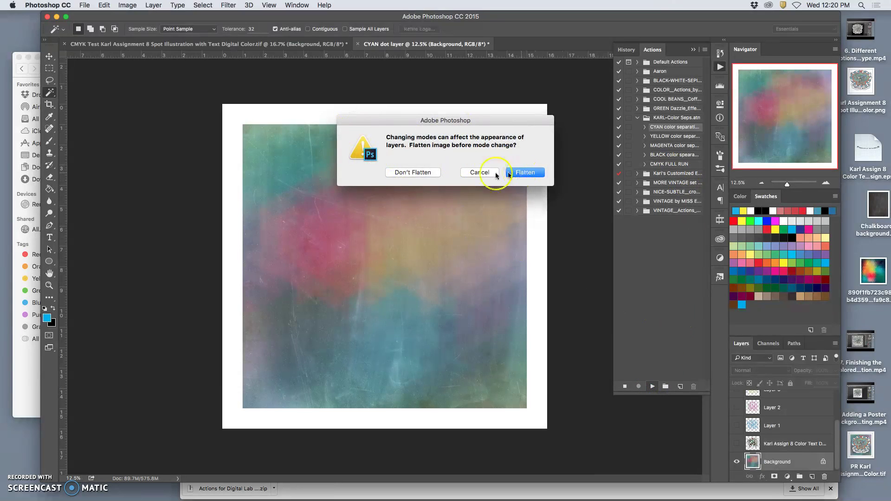
click(421, 173)
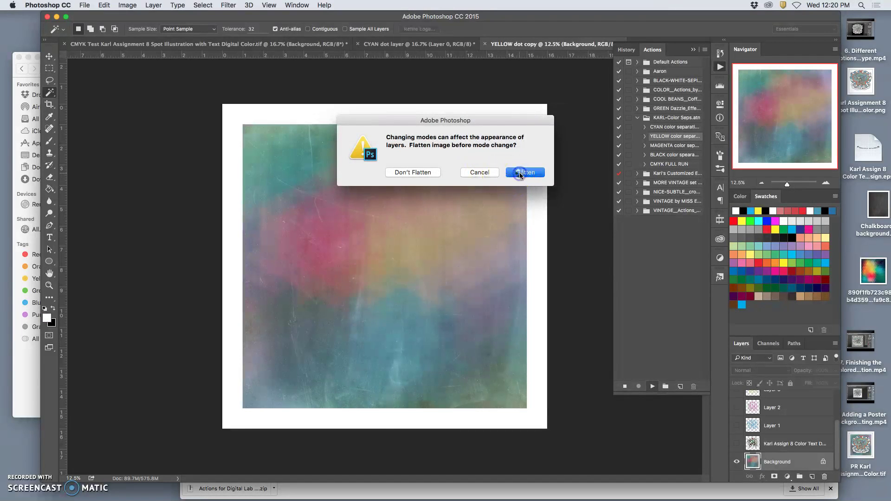
click(521, 172)
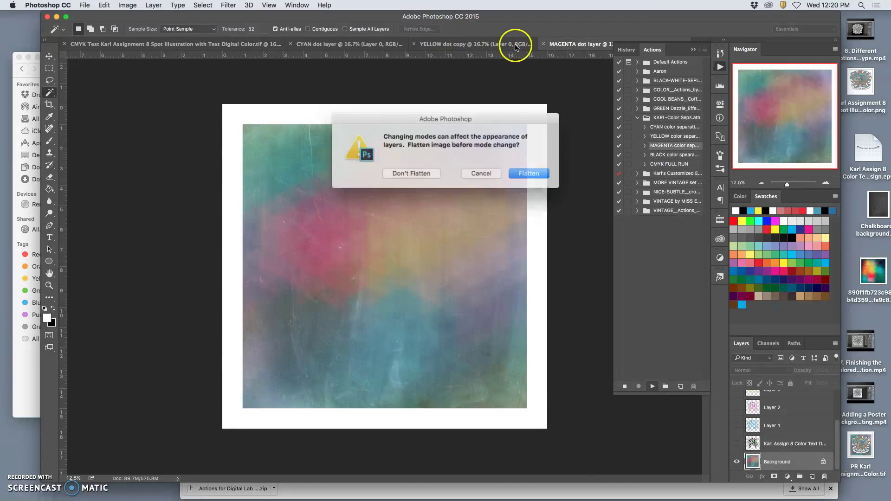
click(536, 171)
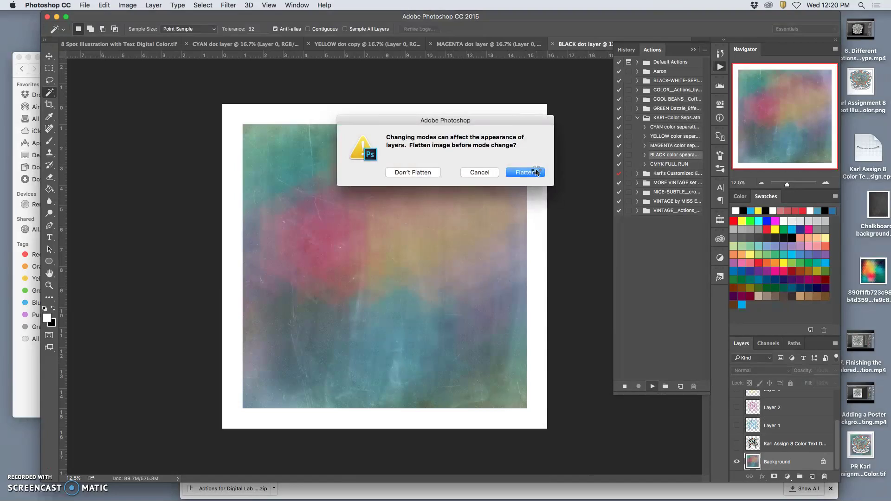
click(536, 171)
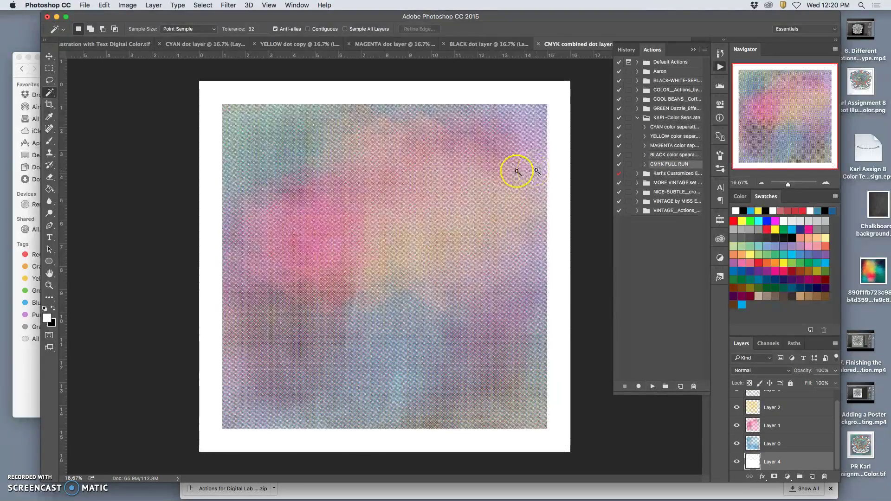
Hide the white Layer 4 in the CMYK combined dot layers document and float its window over the original illustration document.
click(736, 461)
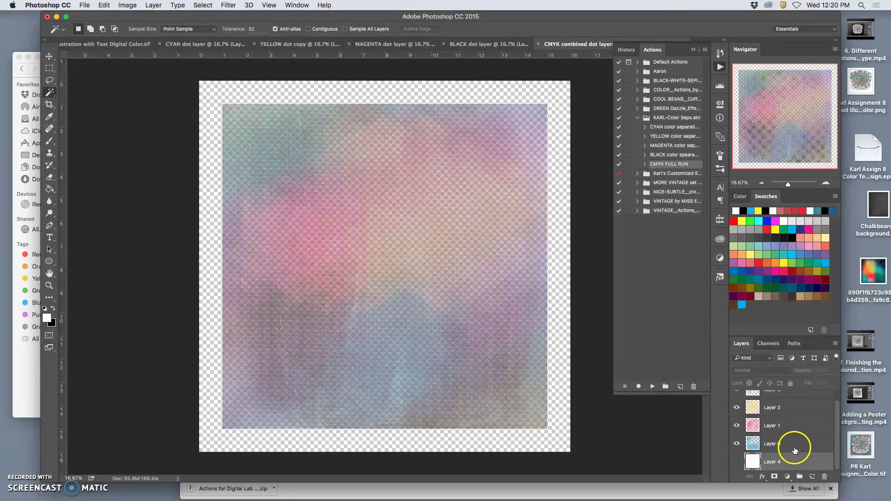
drag(589, 45, 603, 225)
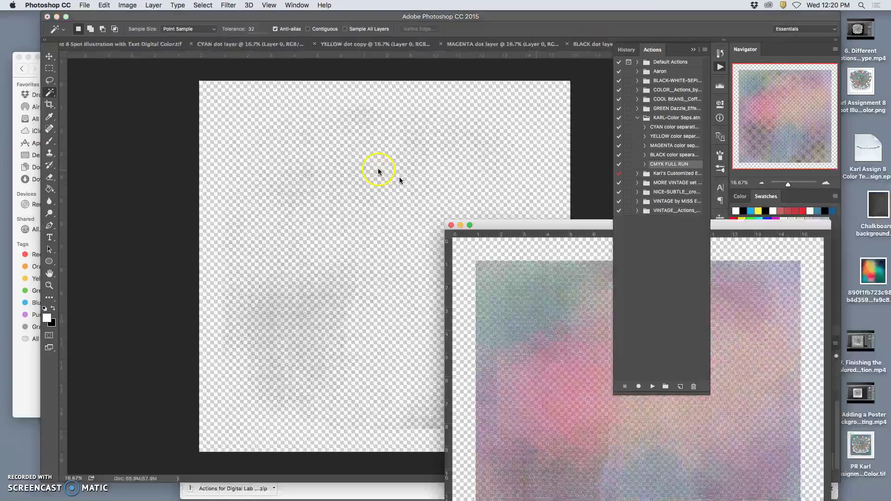
click(153, 45)
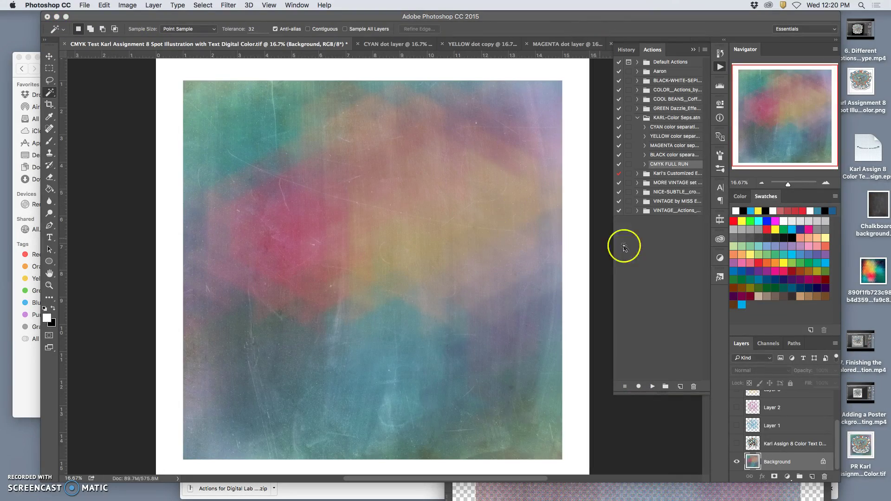
click(695, 485)
drag(777, 224, 438, 250)
Select Layer 0 through Layer 3 together in the CMYK combined dot layers document.
scroll(784, 431, down, 2)
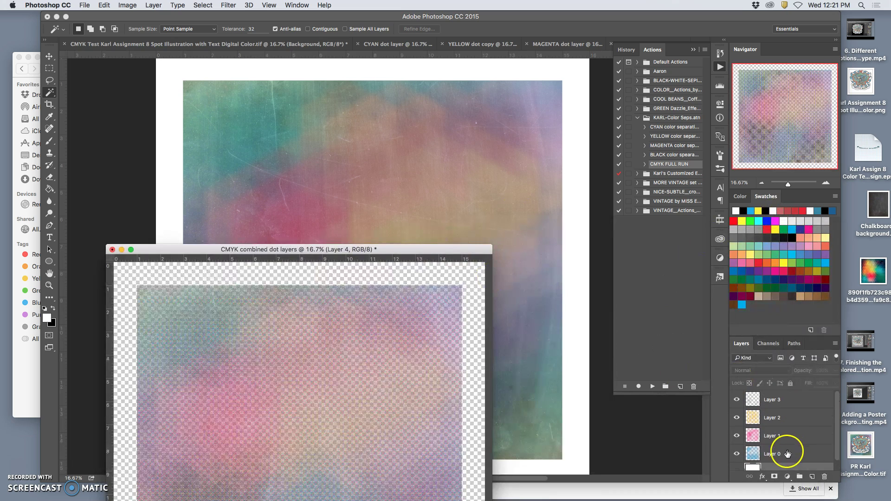
click(787, 453)
shift+click(789, 398)
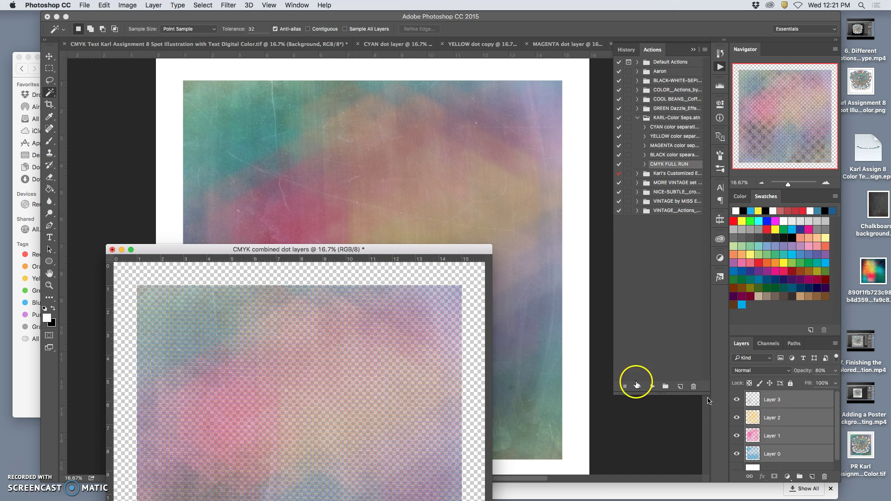